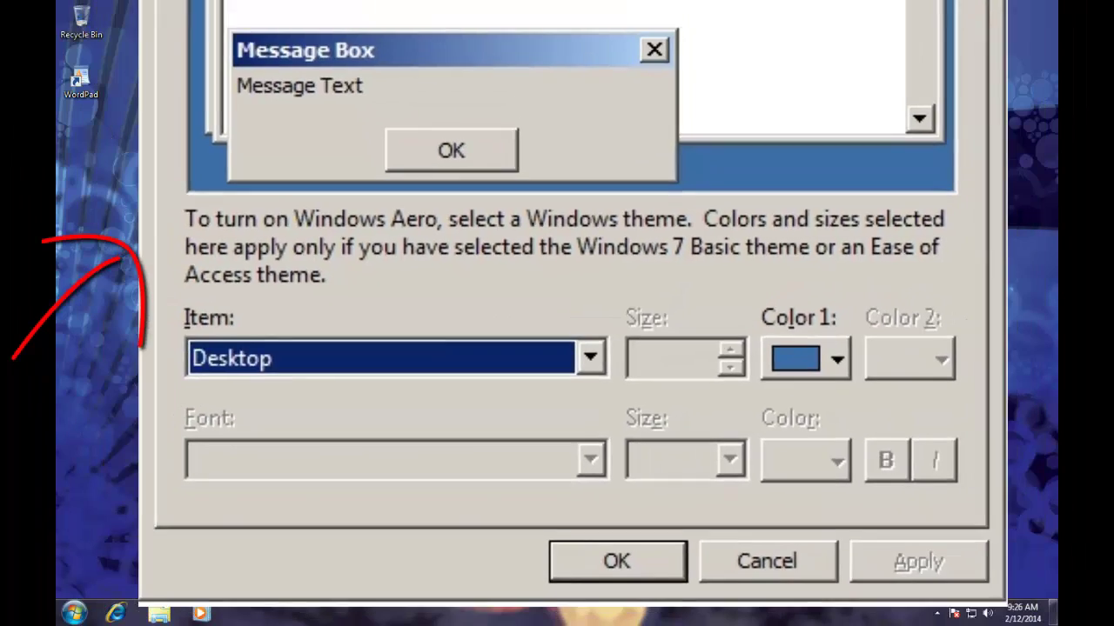
- Dismiss the Window Color and Appearance dialog with Escape to reveal the desktop
{"action": "key", "text": "Escape"}
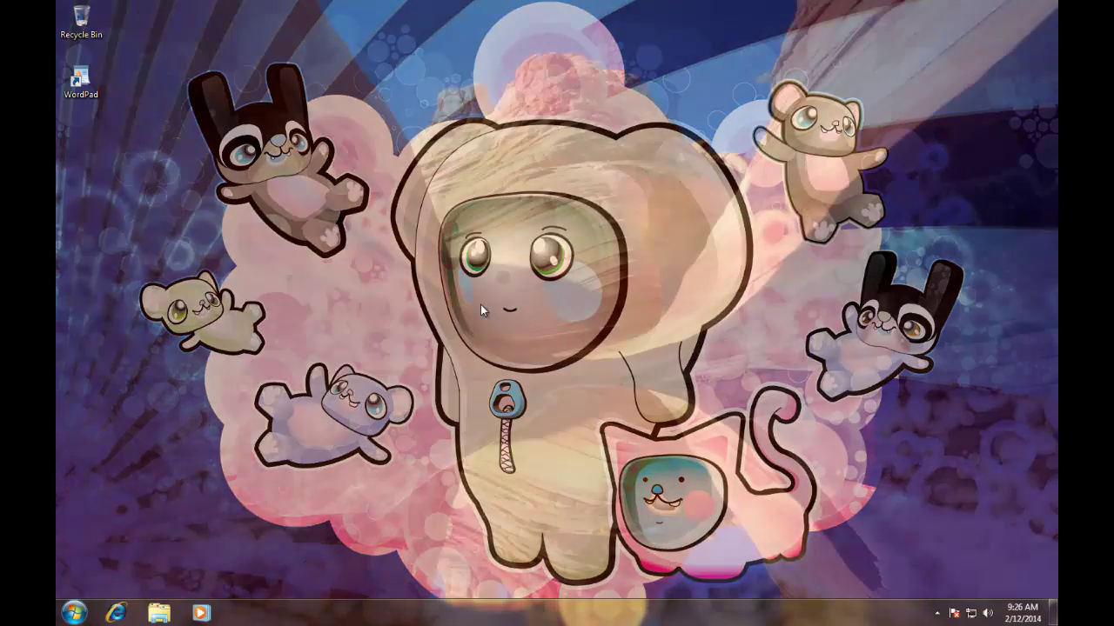
- Apply the Windows Classic theme from Personalize and open the Window Color settings
{"action": "right_click", "coordinate": [480, 305]}
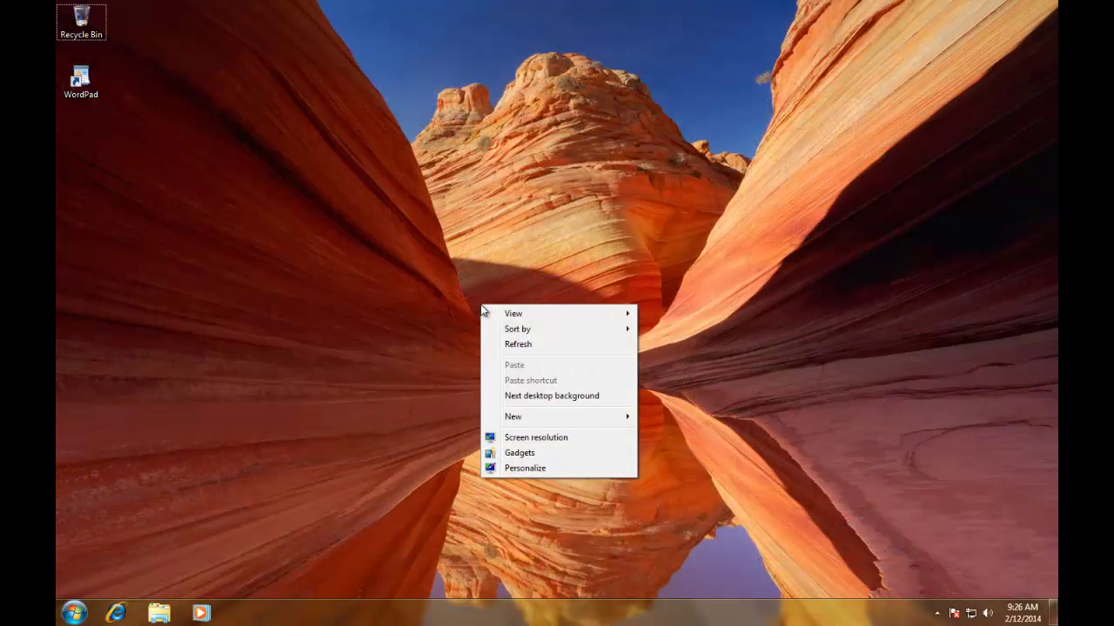
{"action": "left_click", "coordinate": [504, 468]}
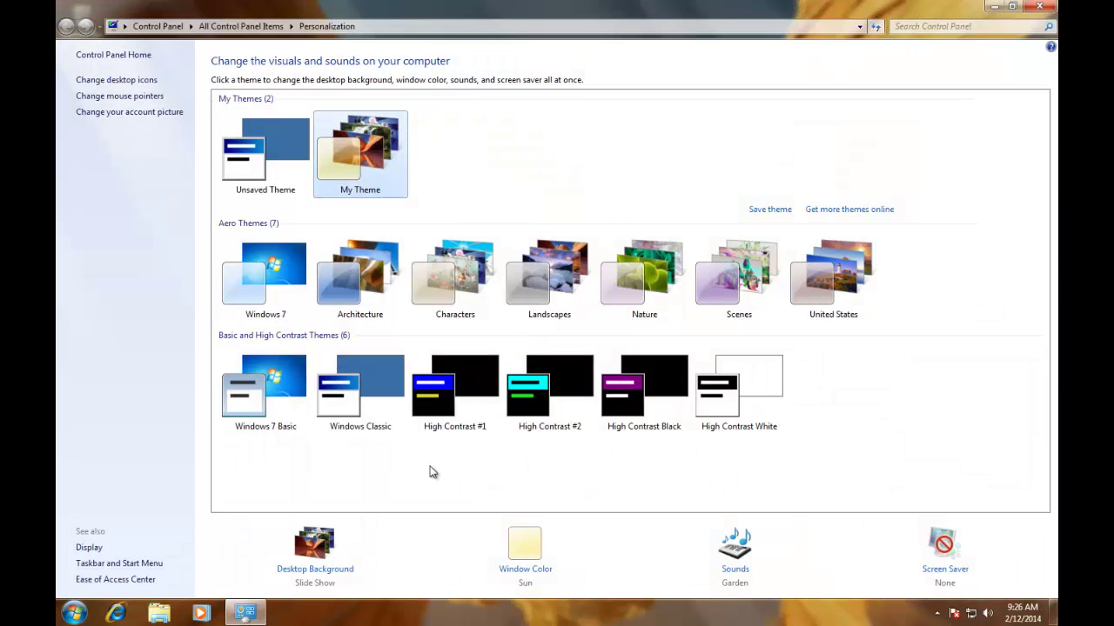
{"action": "left_click", "coordinate": [351, 385]}
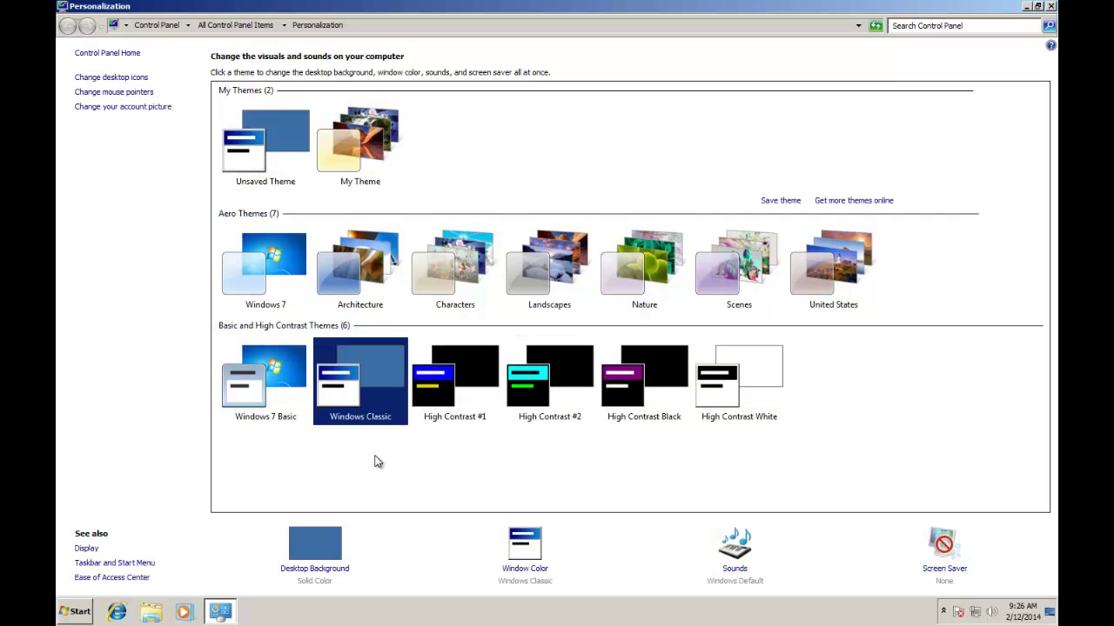
{"action": "left_click", "coordinate": [526, 548]}
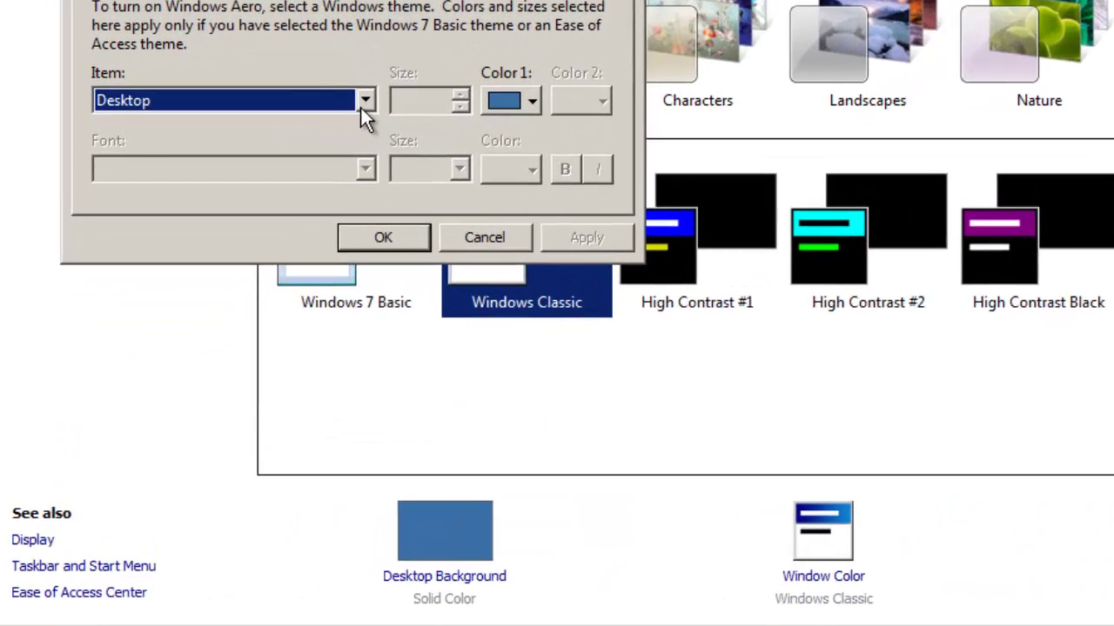
- Select 3D Objects from the Item dropdown
{"action": "left_click", "coordinate": [269, 304]}
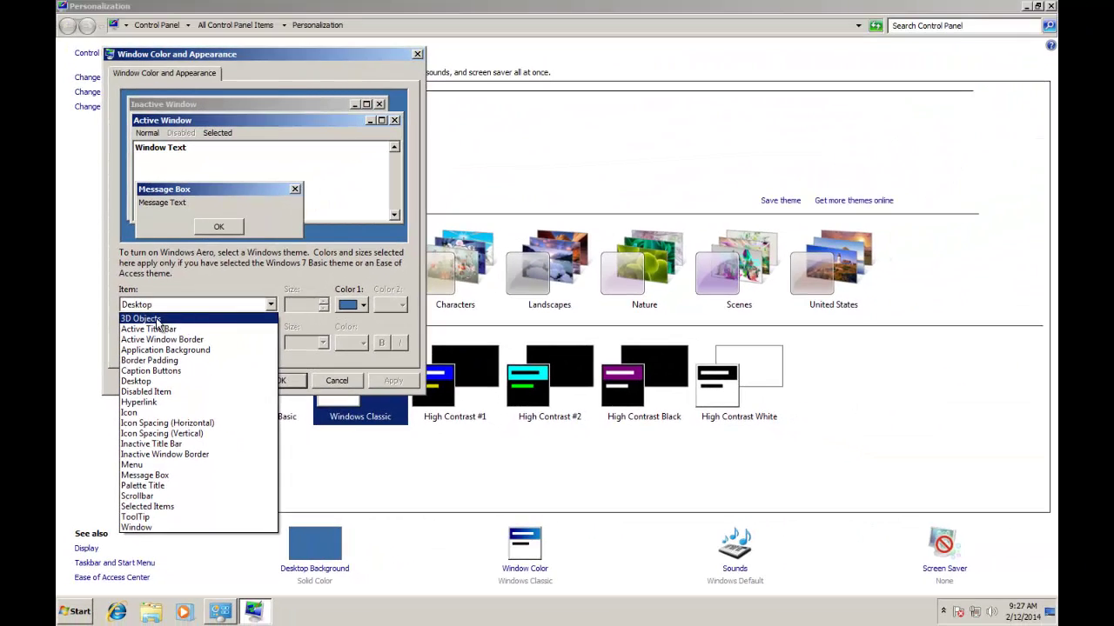
{"action": "left_click", "coordinate": [157, 318]}
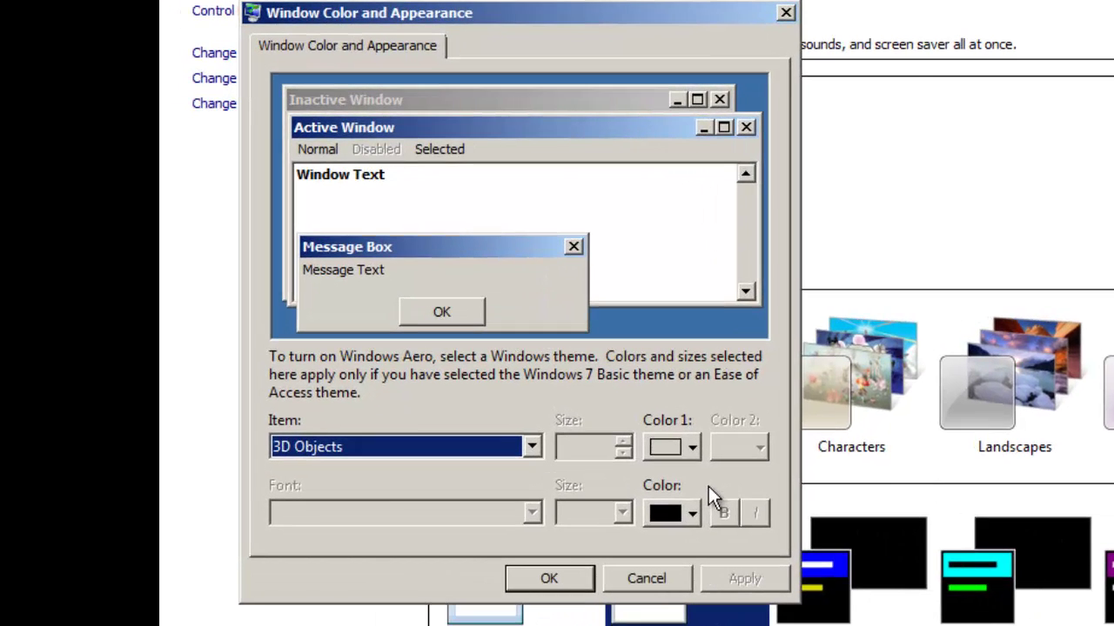
- Set 3D Objects Color 1 to blue and its text colour to green
{"action": "left_click", "coordinate": [692, 454]}
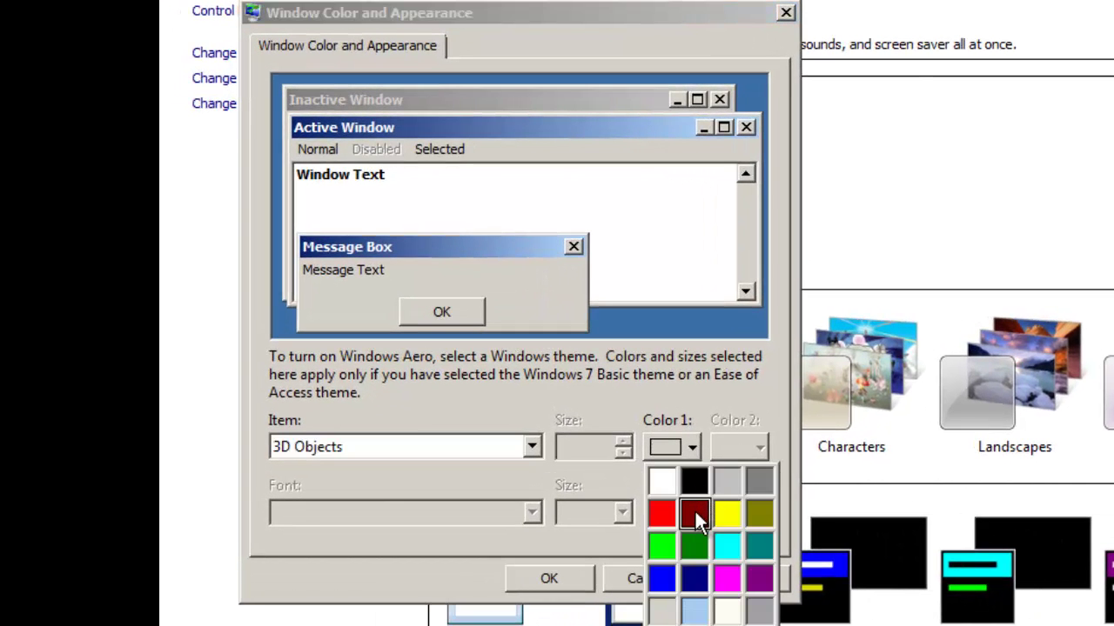
{"action": "left_click", "coordinate": [663, 578]}
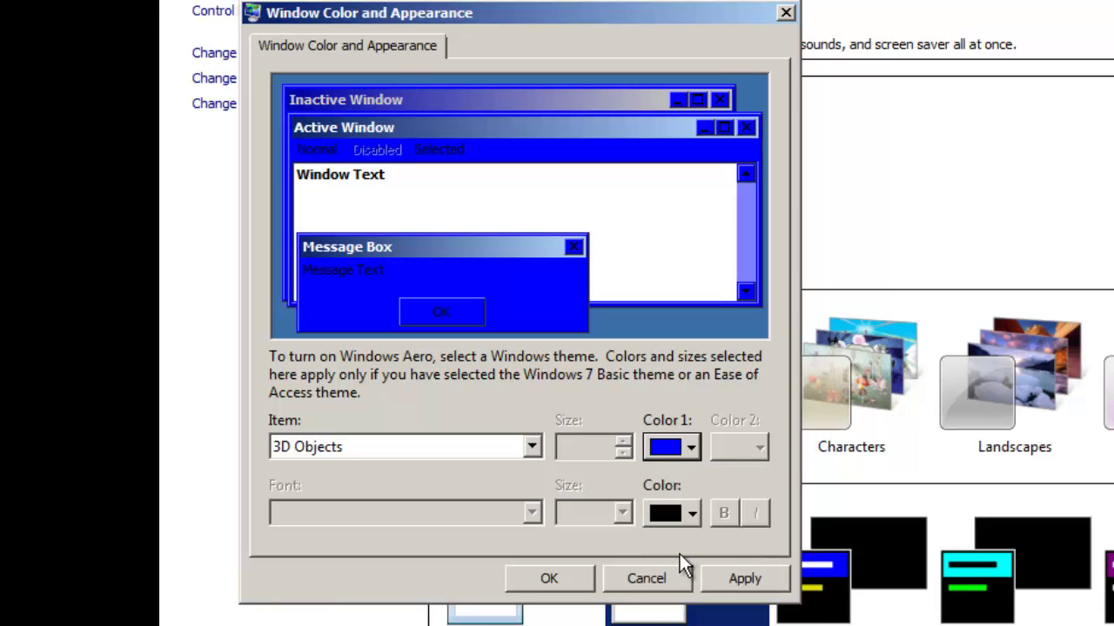
{"action": "left_click", "coordinate": [686, 516]}
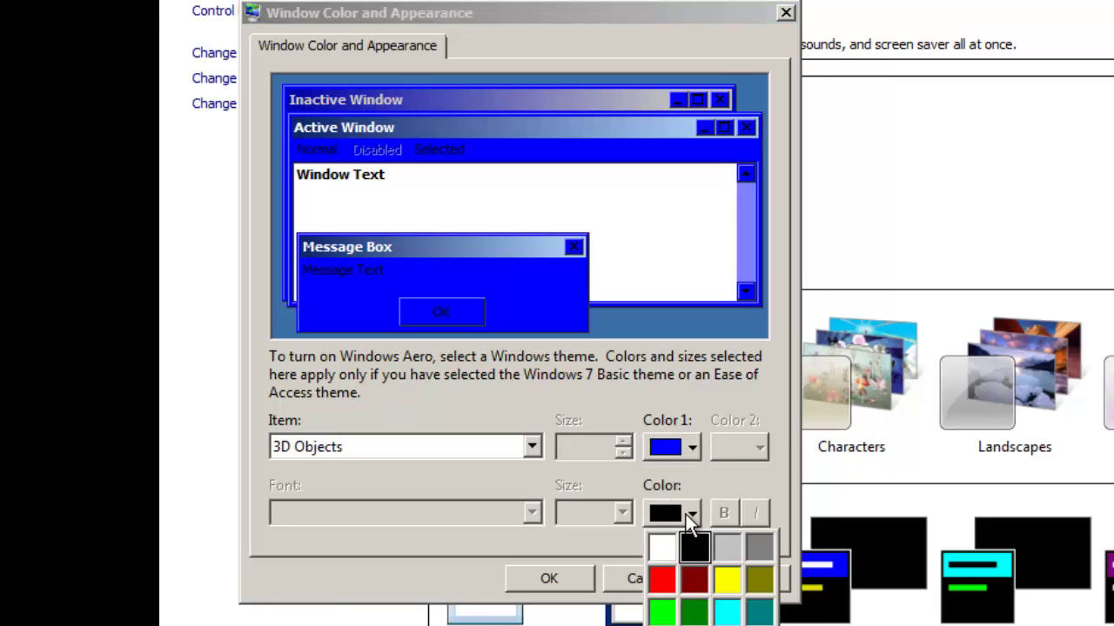
{"action": "left_click", "coordinate": [663, 580]}
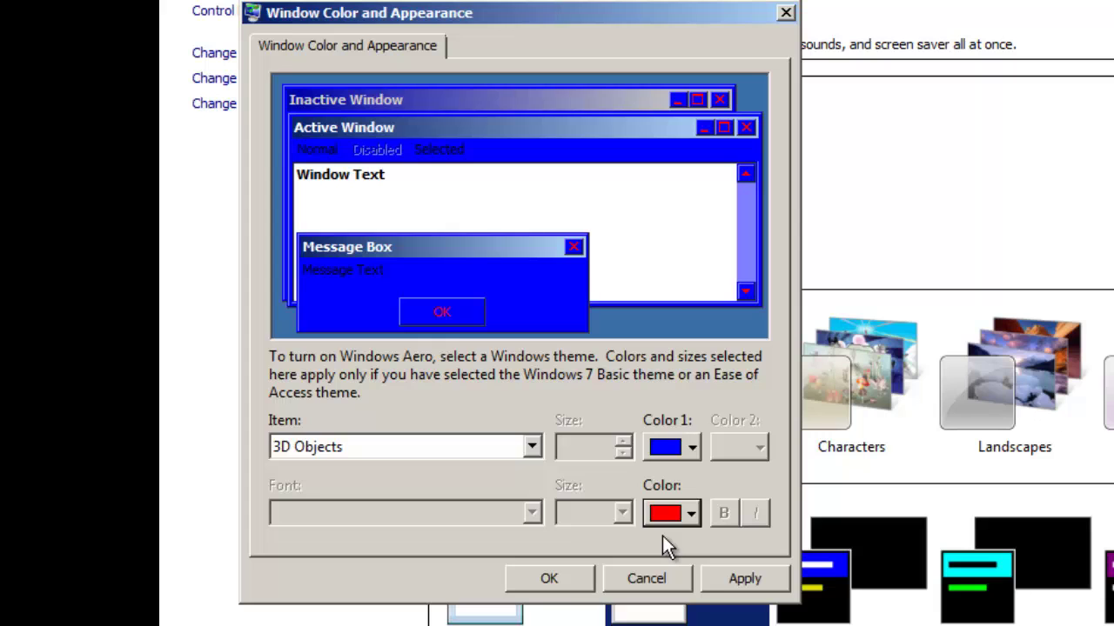
{"action": "left_click", "coordinate": [671, 514]}
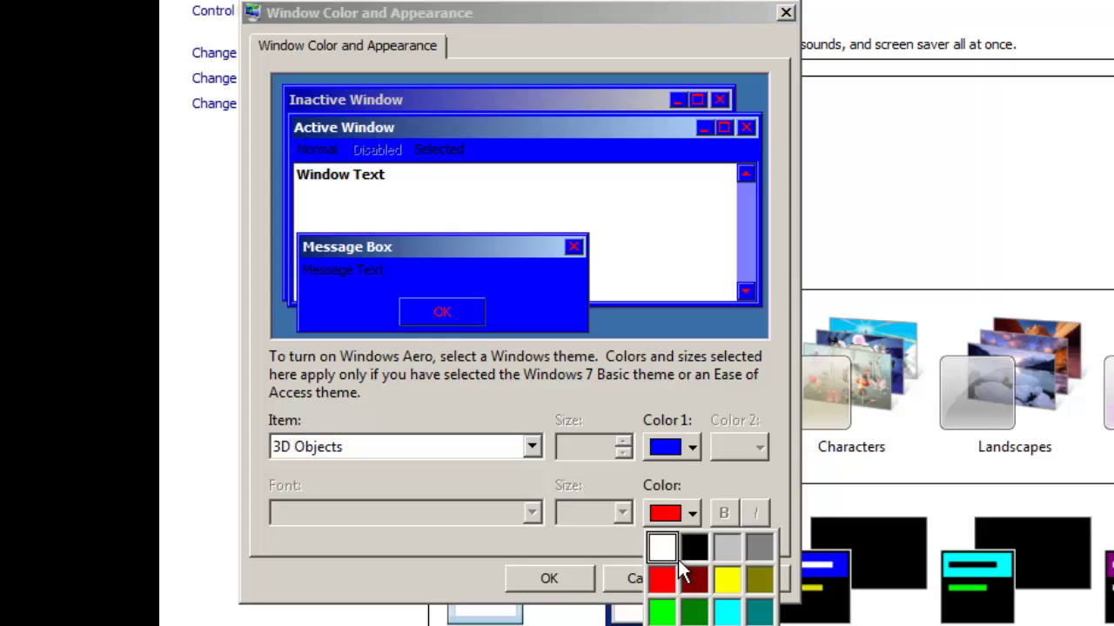
{"action": "left_click", "coordinate": [663, 611]}
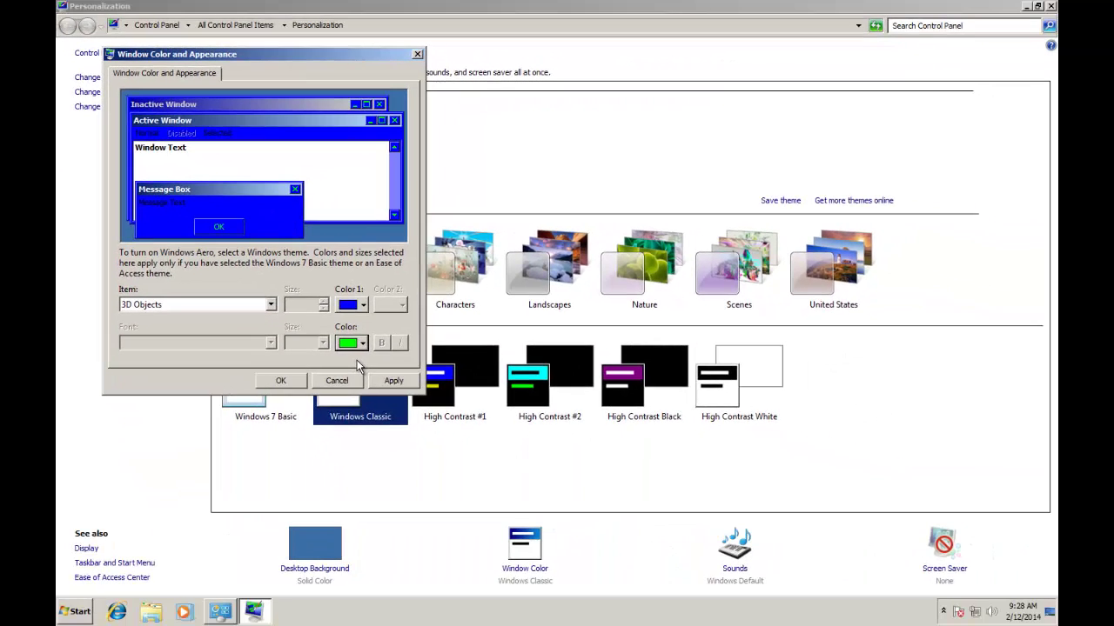
- Open Taskbar and Start Menu Properties and move it to the upper centre
{"action": "left_click", "coordinate": [421, 612]}
{"action": "right_click", "coordinate": [421, 612]}
{"action": "left_click", "coordinate": [440, 597]}
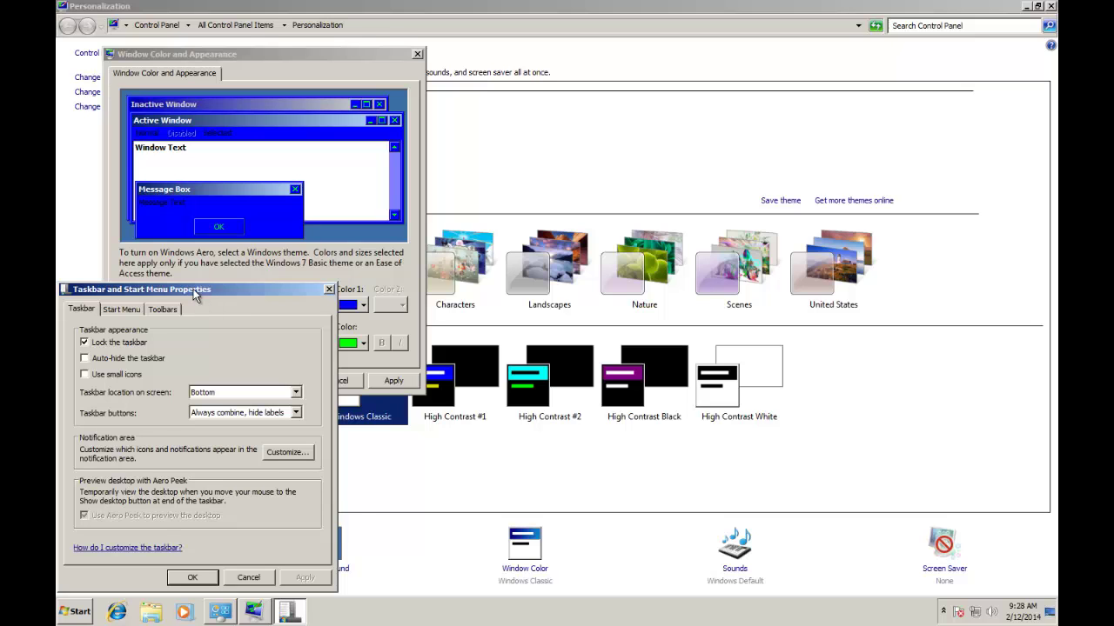
{"action": "left_click_drag", "start_coordinate": [209, 297], "coordinate": [609, 53]}
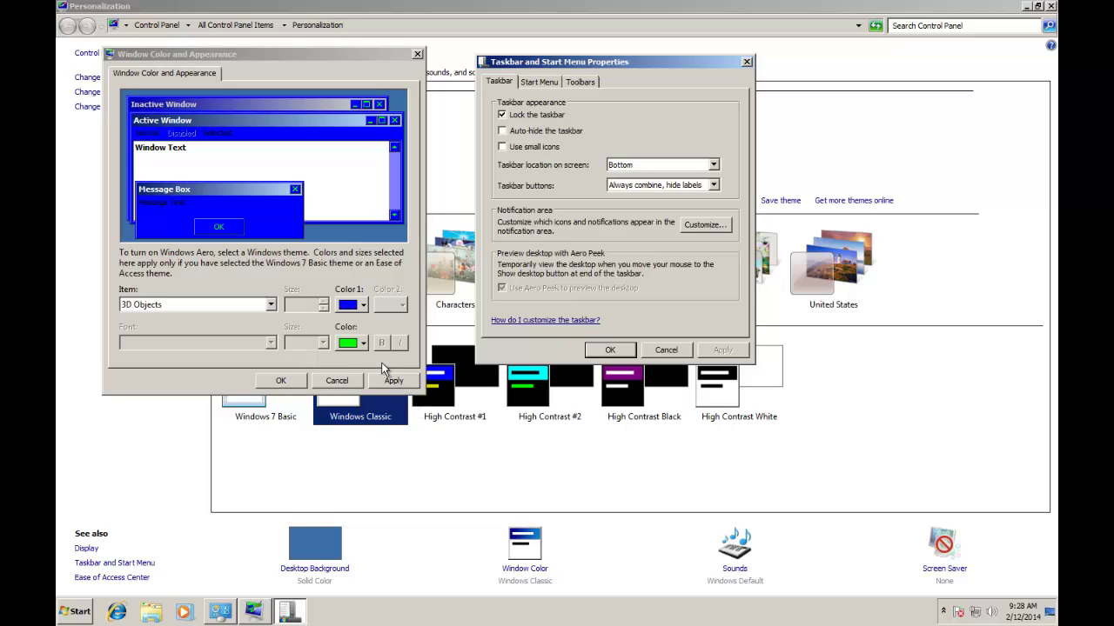
- Confirm with OK, then reopen Window Color with 3D Objects selected
{"action": "left_click", "coordinate": [281, 381]}
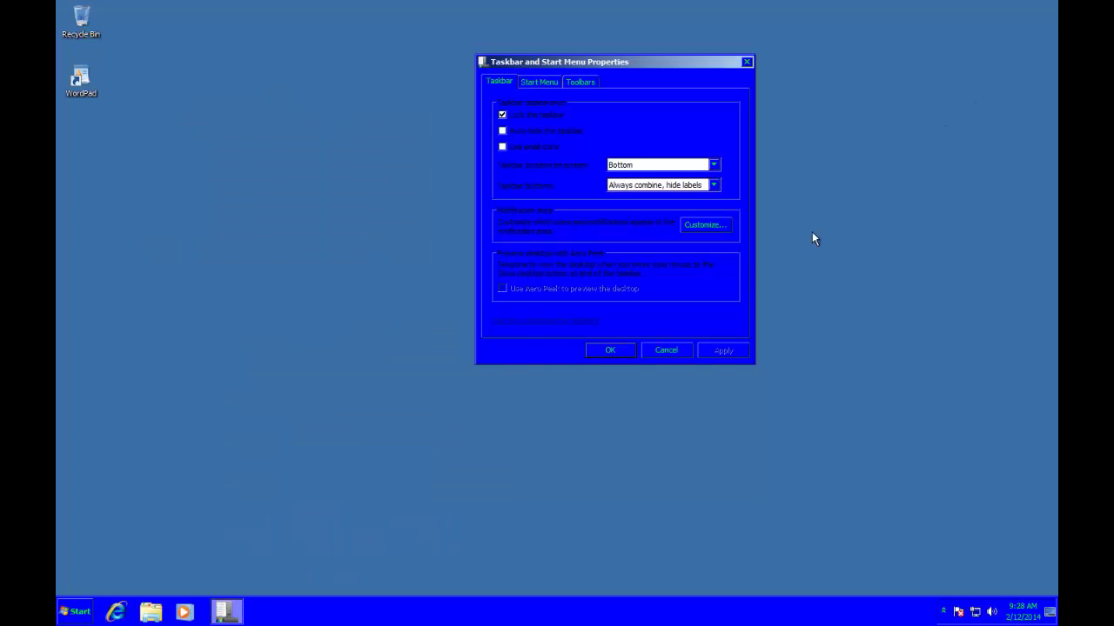
{"action": "right_click", "coordinate": [318, 288]}
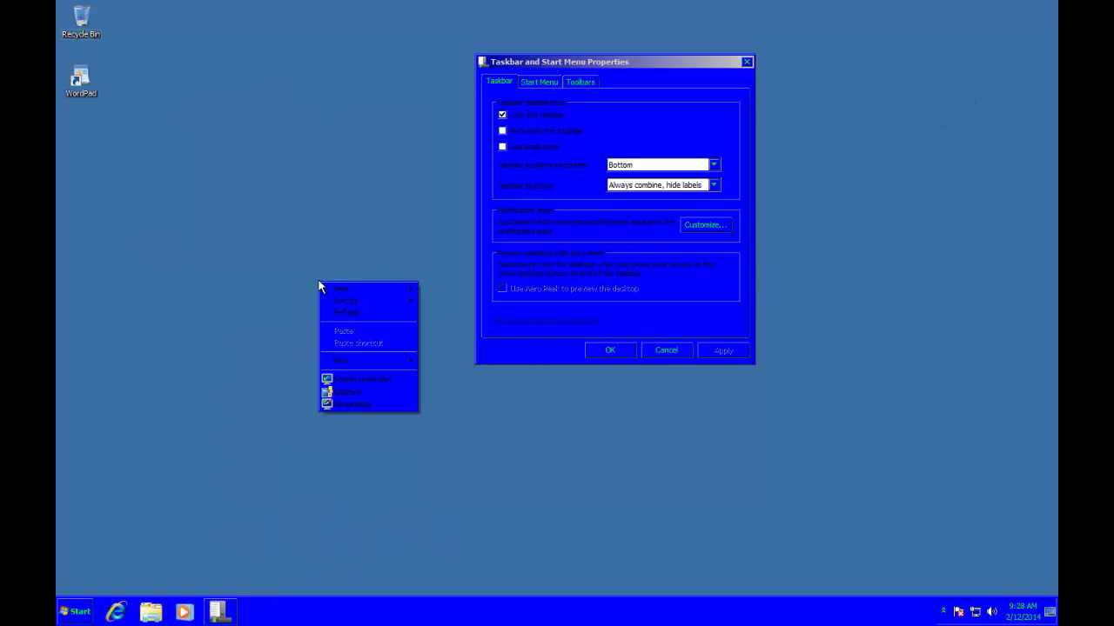
{"action": "left_click", "coordinate": [351, 406]}
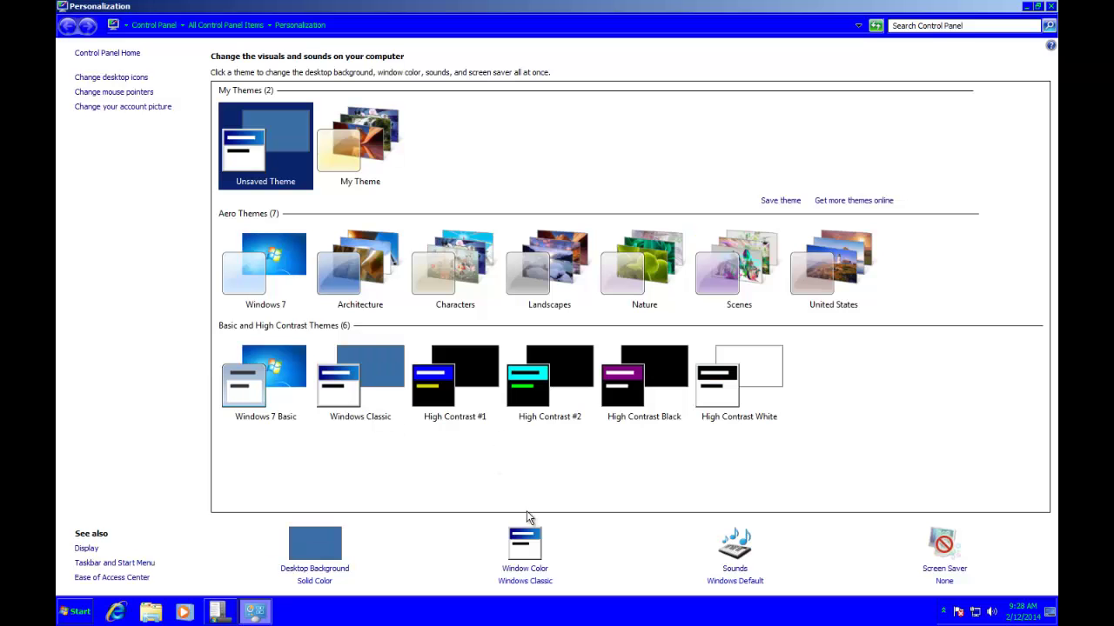
{"action": "left_click", "coordinate": [523, 548]}
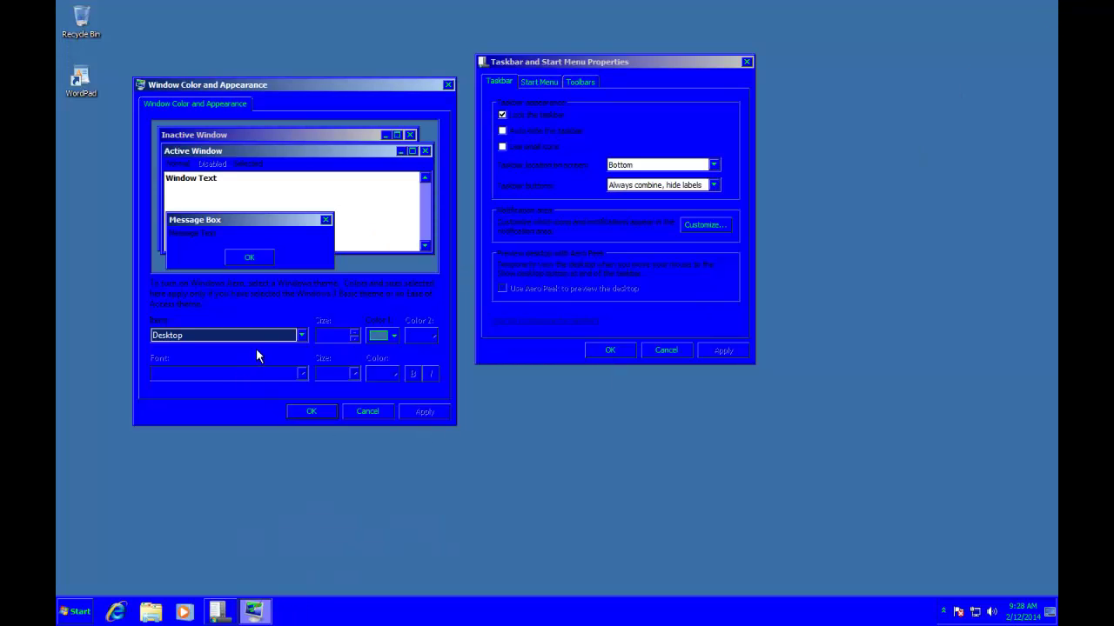
{"action": "left_click", "coordinate": [258, 336]}
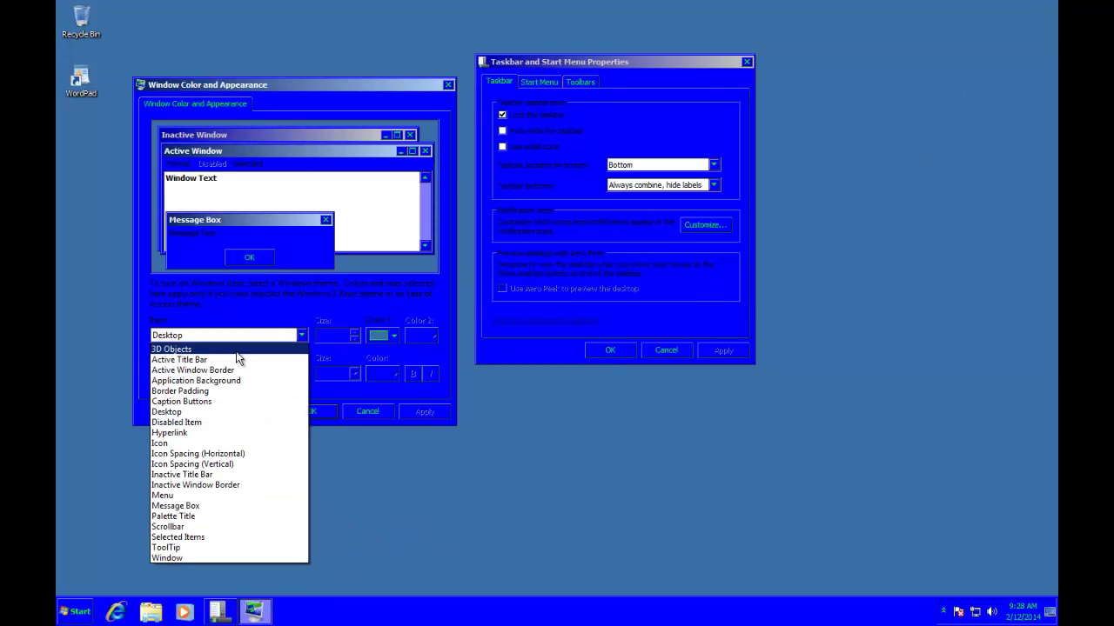
{"action": "left_click", "coordinate": [227, 350]}
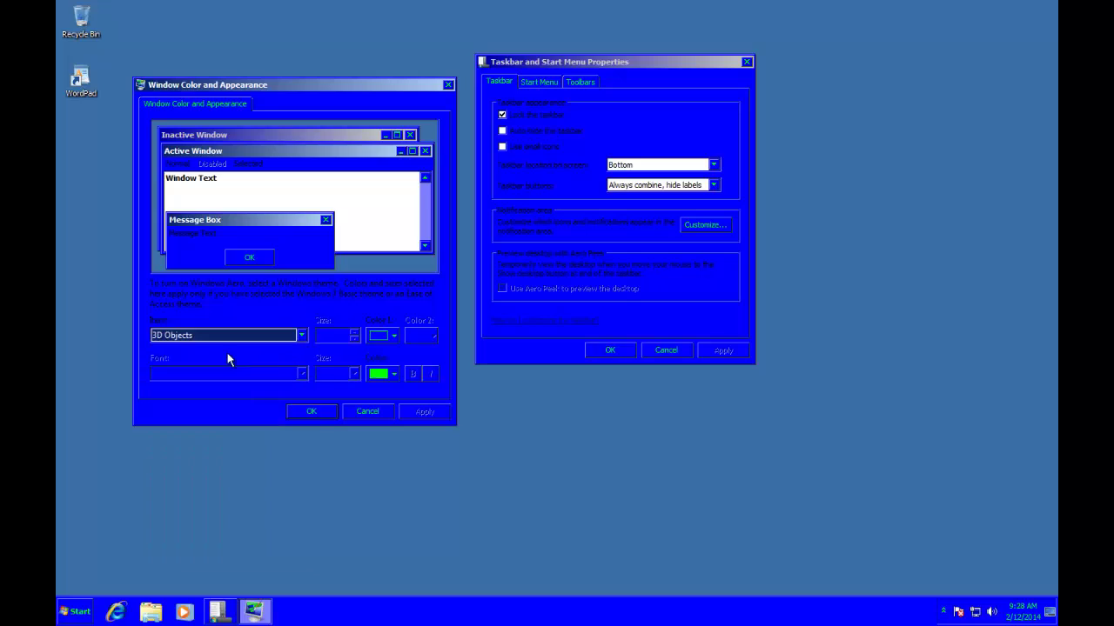
- Try red as the 3D Objects colour with yellow text
{"action": "left_click", "coordinate": [393, 336]}
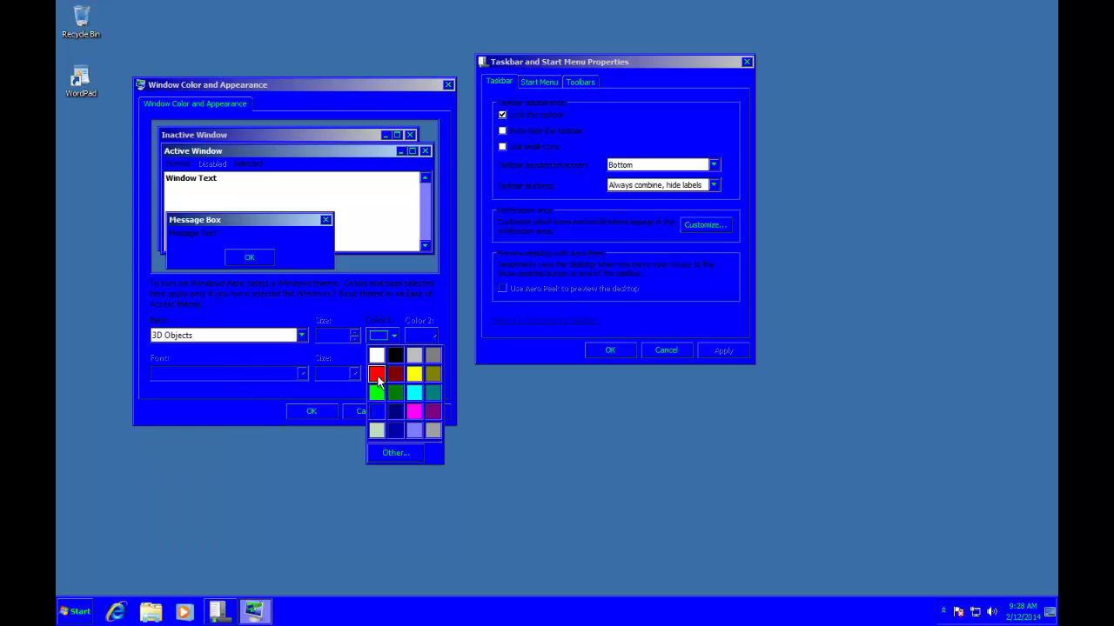
{"action": "left_click", "coordinate": [382, 375]}
{"action": "left_click", "coordinate": [390, 375]}
{"action": "left_click", "coordinate": [418, 410]}
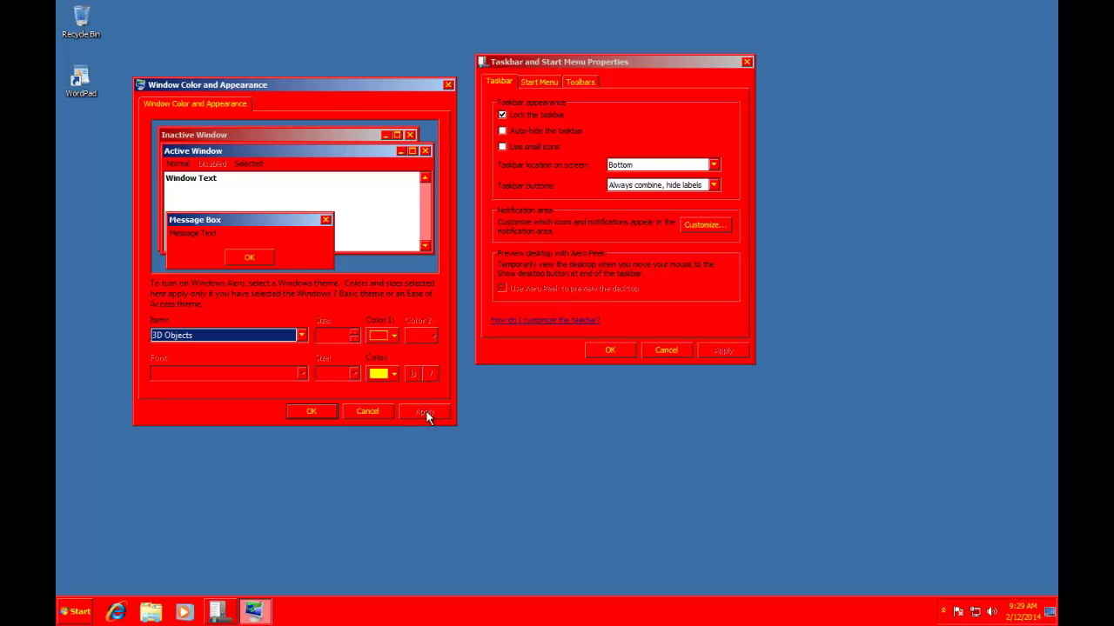
- Make 3D Objects green with red text and apply it
{"action": "left_click", "coordinate": [392, 336]}
{"action": "left_click", "coordinate": [376, 393]}
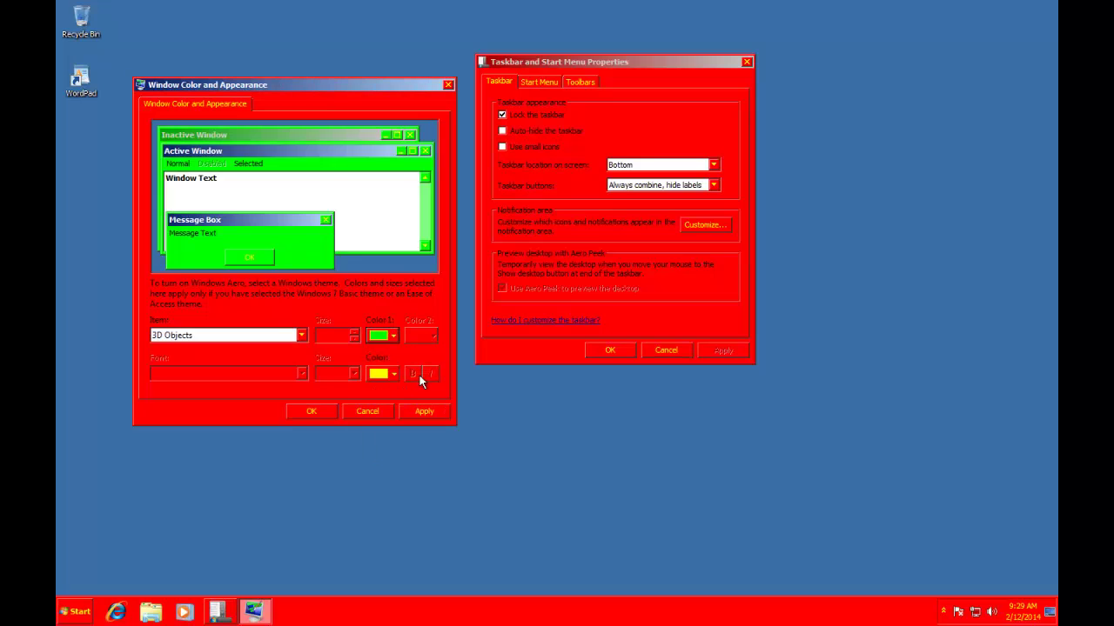
{"action": "left_click", "coordinate": [395, 375]}
{"action": "left_click", "coordinate": [382, 413]}
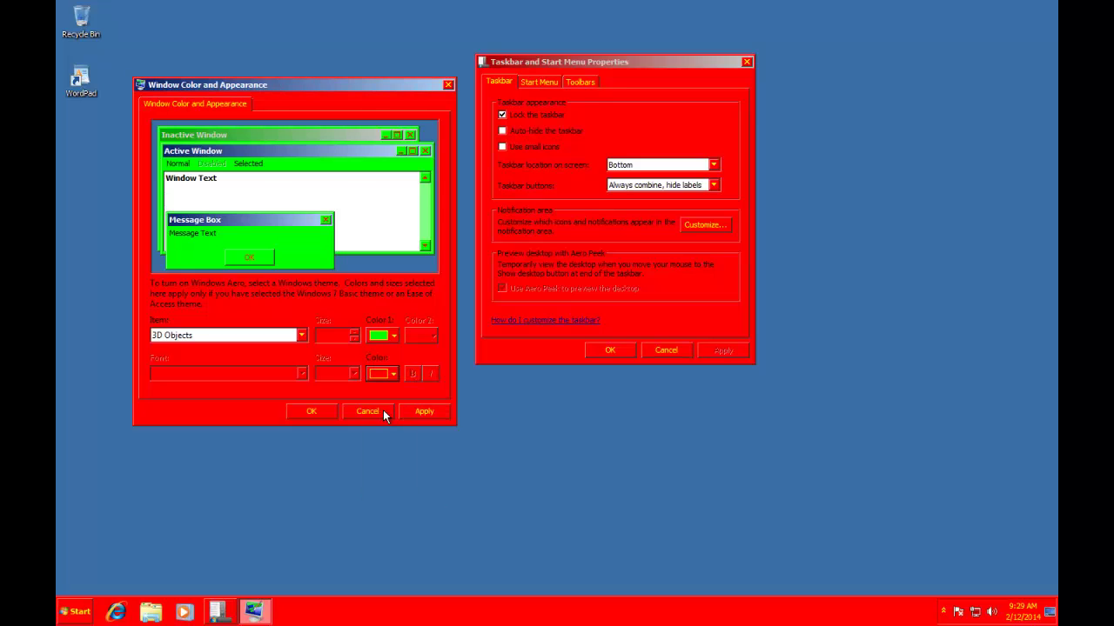
{"action": "left_click", "coordinate": [423, 413]}
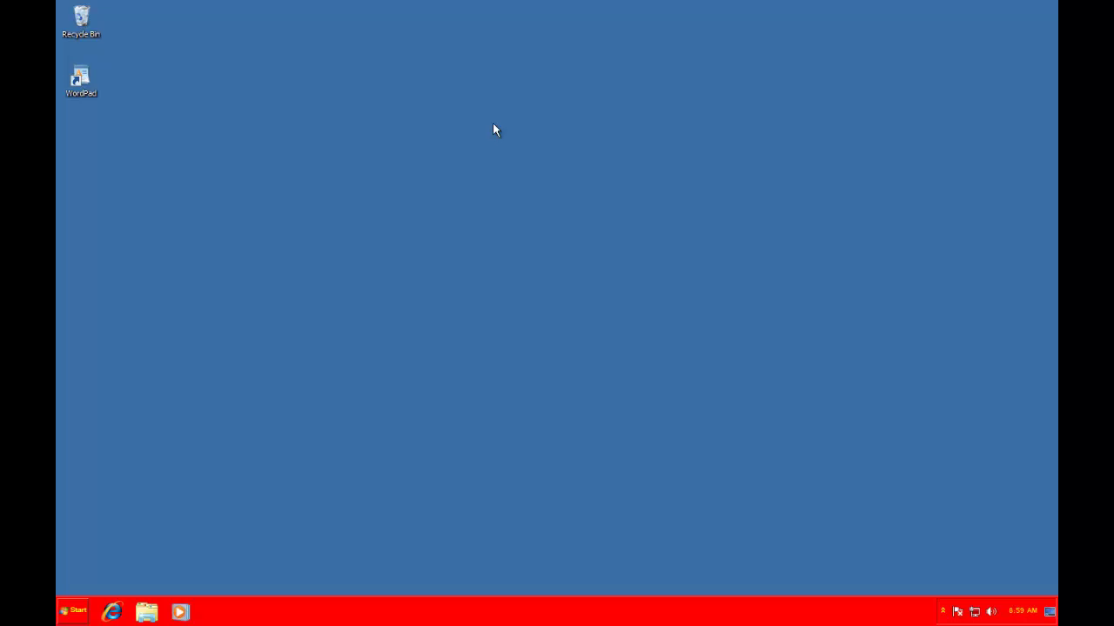
- Reapply the Windows Classic theme and close the Personalization window
{"action": "right_click", "coordinate": [493, 125]}
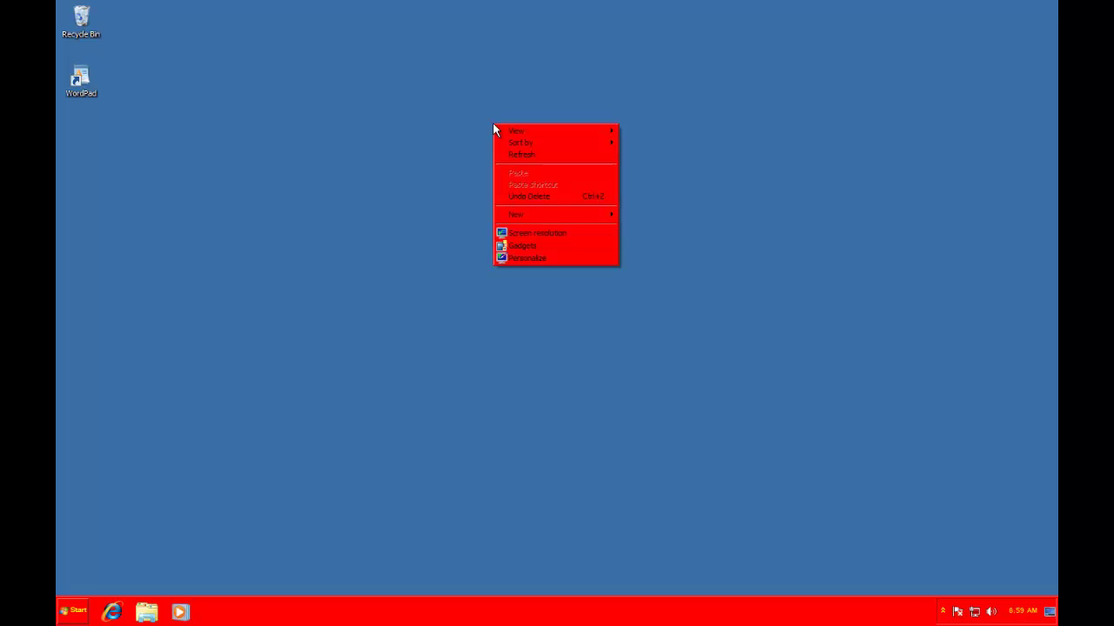
{"action": "left_click", "coordinate": [530, 257]}
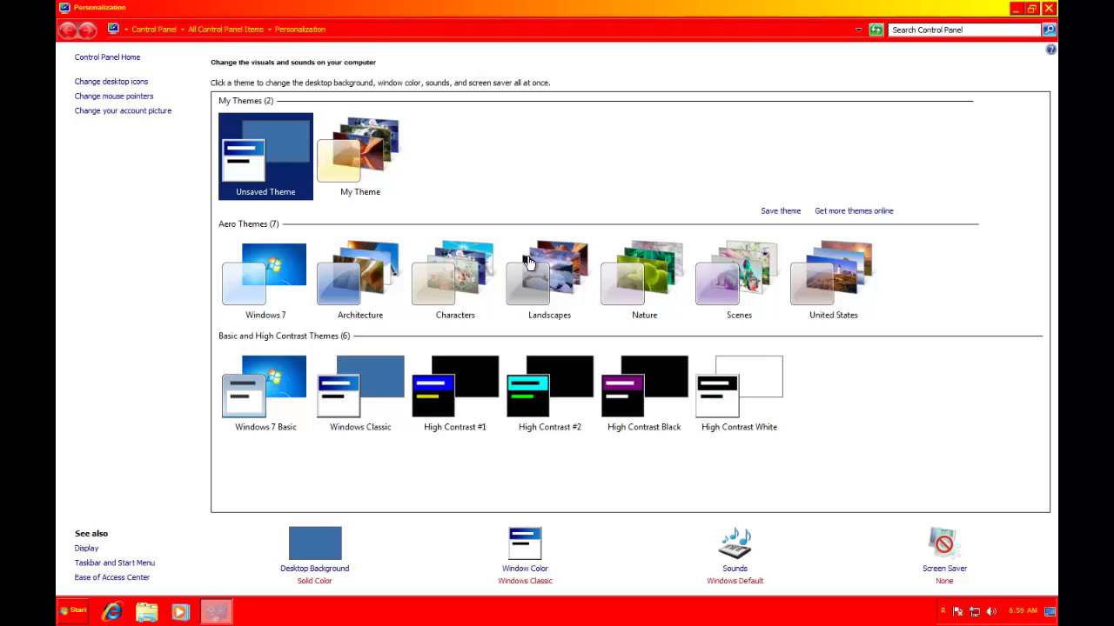
{"action": "left_click", "coordinate": [357, 399]}
{"action": "left_click", "coordinate": [1050, 6]}
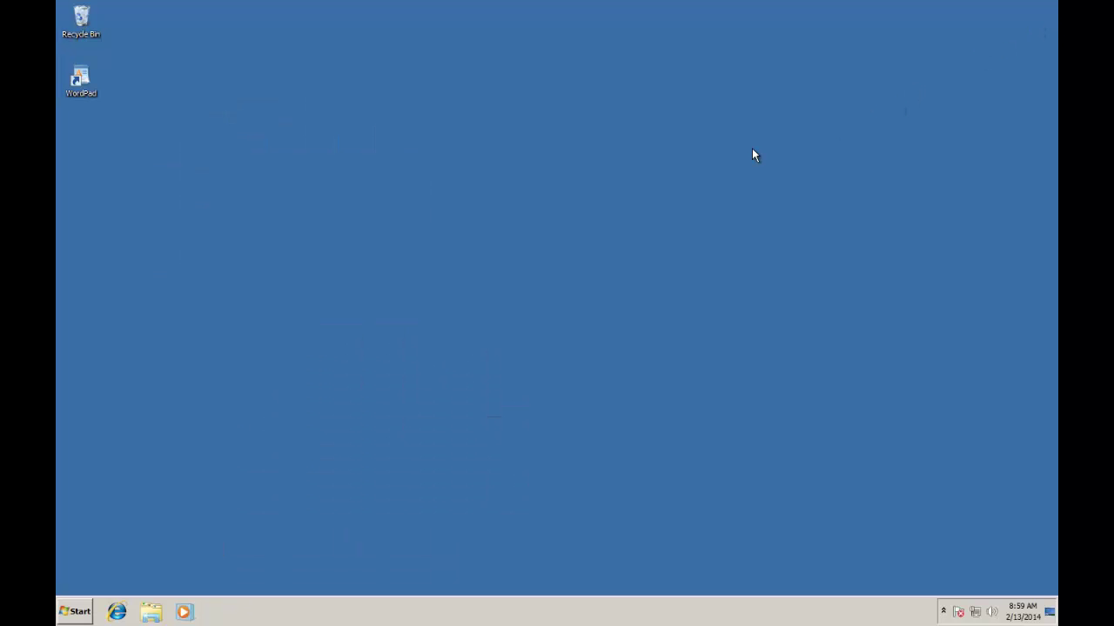
- Open Window Color settings with Active Title Bar chosen as the item
{"action": "right_click", "coordinate": [499, 196]}
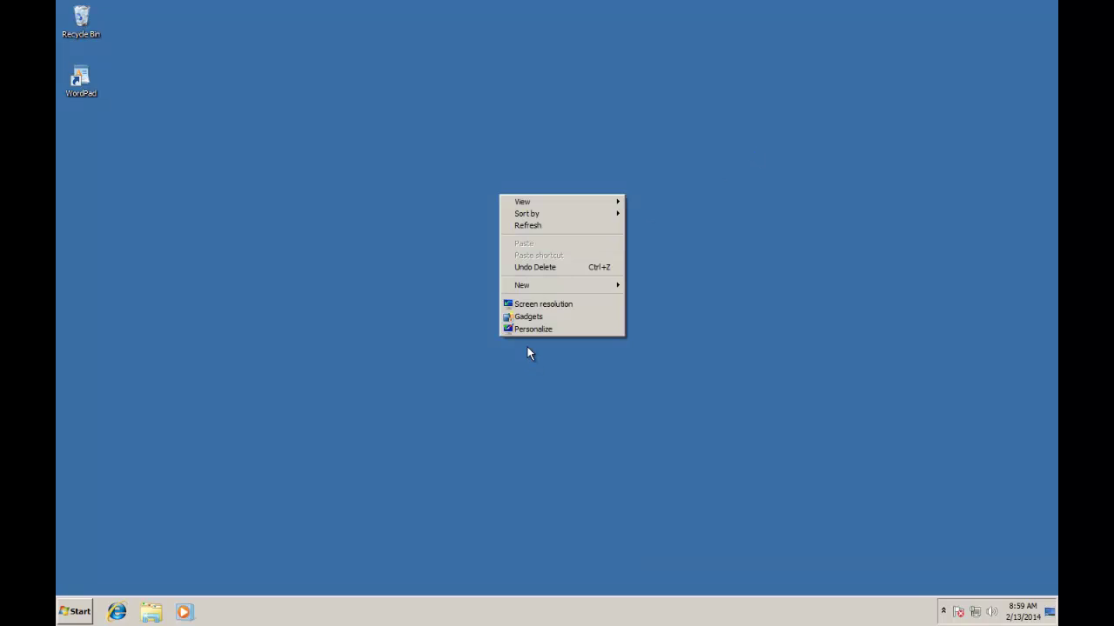
{"action": "left_click", "coordinate": [529, 330]}
{"action": "left_click", "coordinate": [524, 543]}
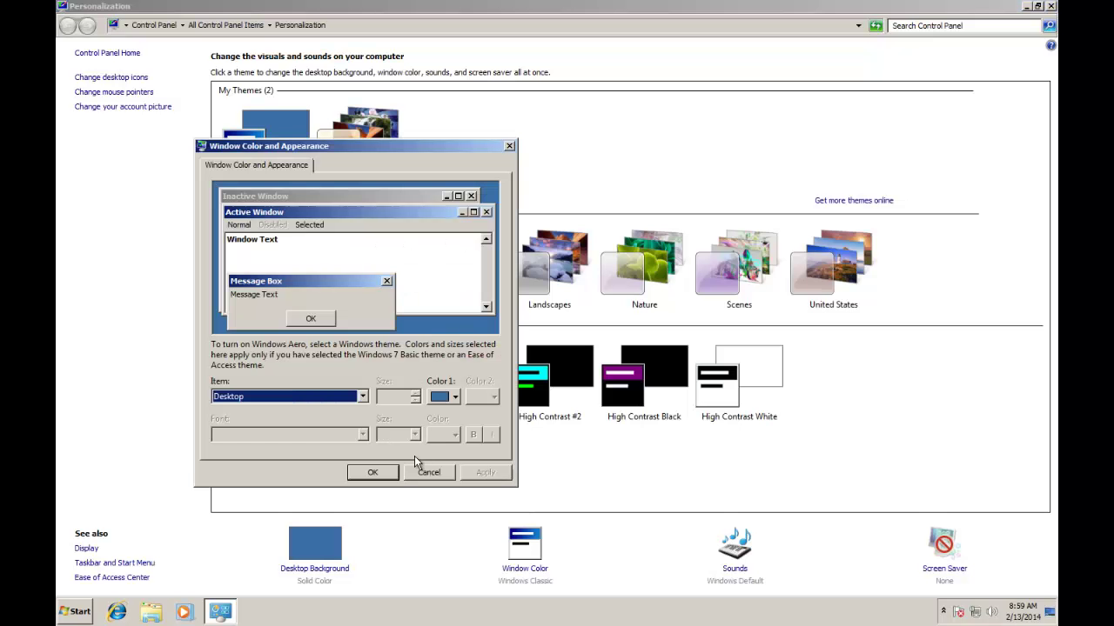
{"action": "left_click", "coordinate": [296, 398]}
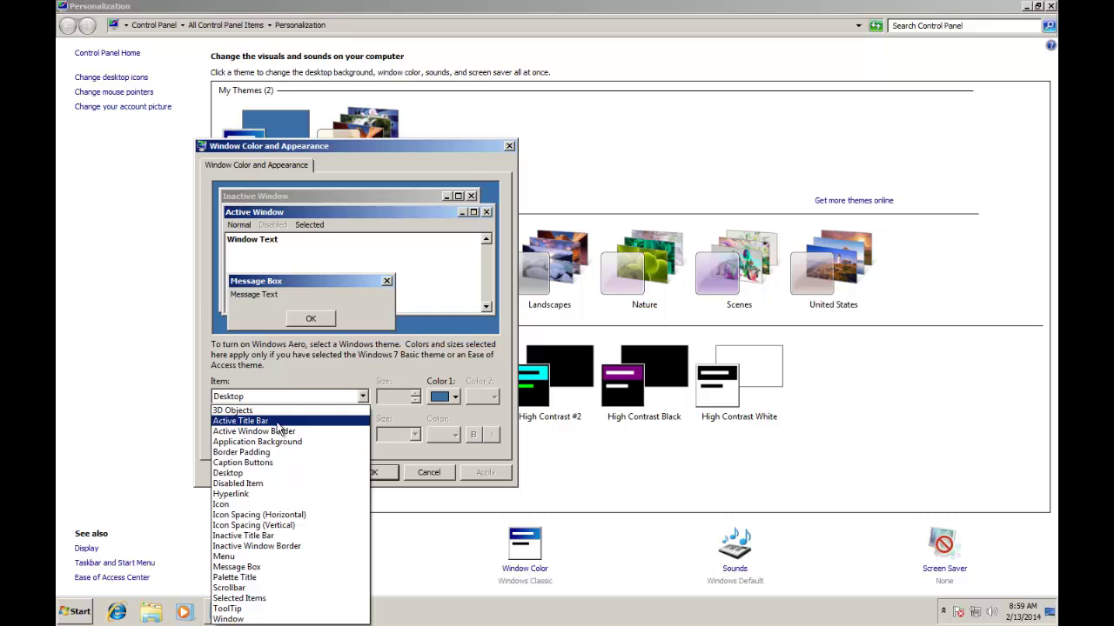
{"action": "left_click", "coordinate": [279, 422]}
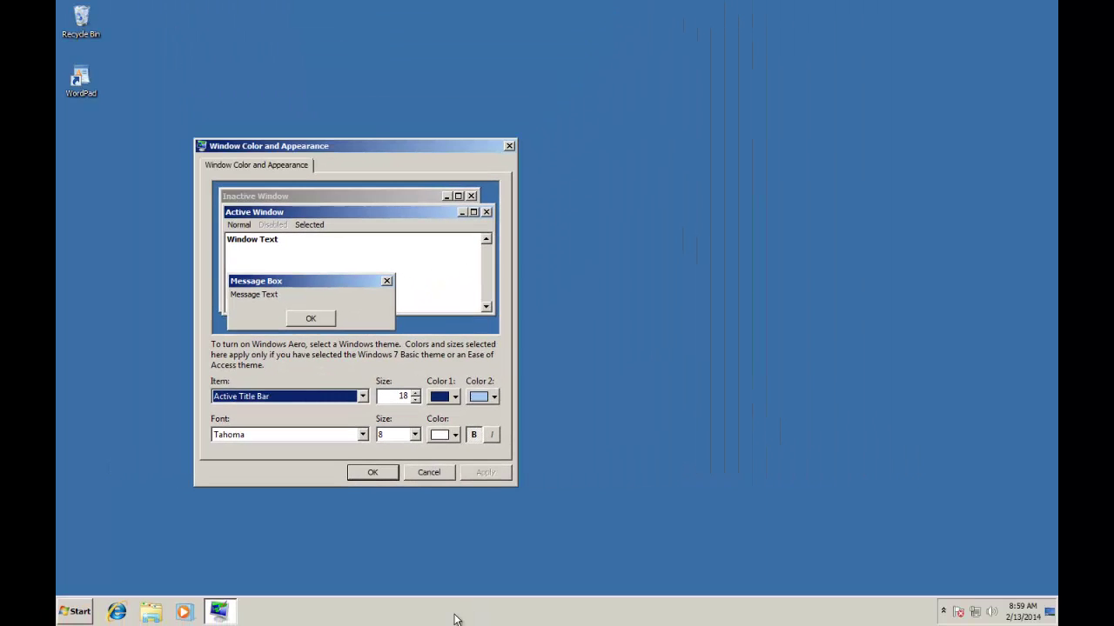
- Open Taskbar and Start Menu Properties and place it beside the colour settings
{"action": "right_click", "coordinate": [454, 619]}
{"action": "left_click", "coordinate": [501, 602]}
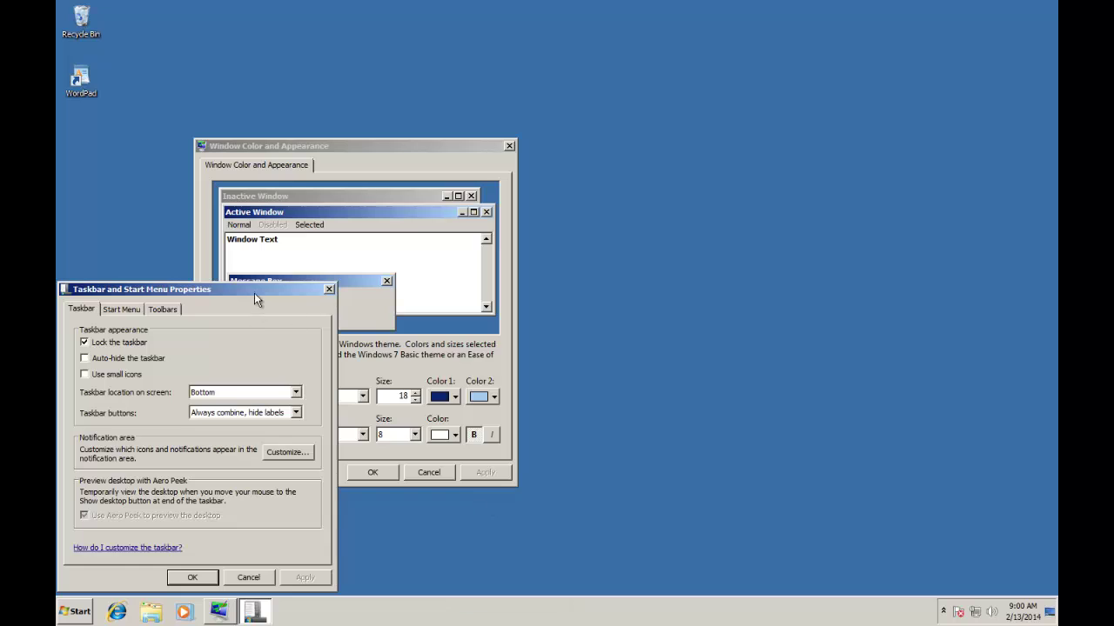
{"action": "left_click_drag", "start_coordinate": [254, 293], "coordinate": [669, 215]}
{"action": "left_click_drag", "start_coordinate": [709, 182], "coordinate": [736, 148]}
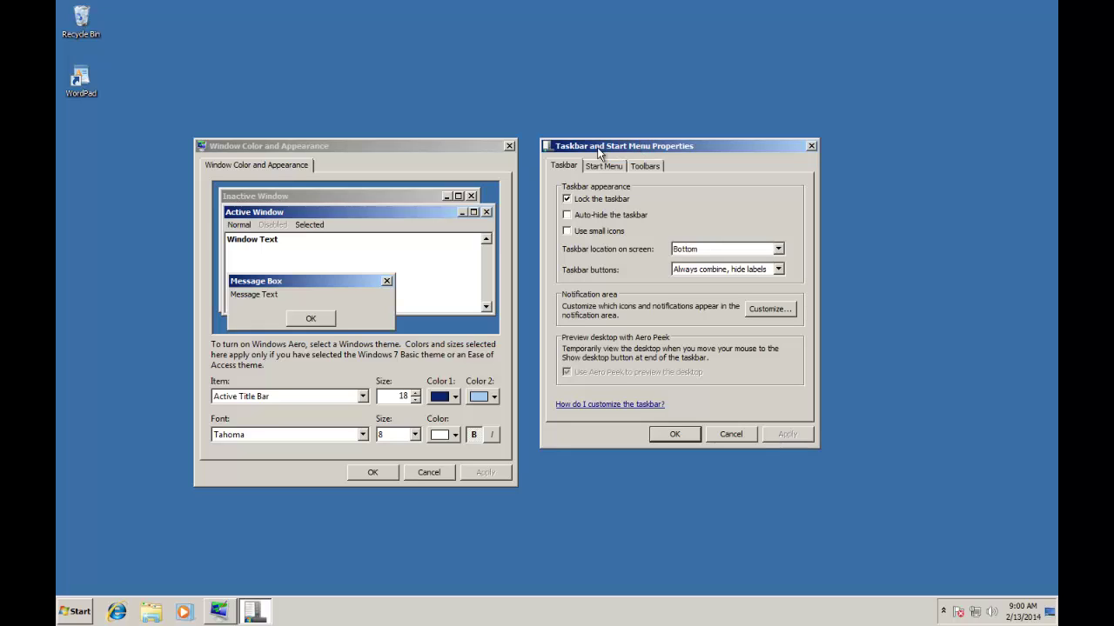
- Give Active Title Bar size 24 and a red-to-yellow colour gradient
{"action": "left_click", "coordinate": [352, 173]}
{"action": "left_click", "coordinate": [302, 395]}
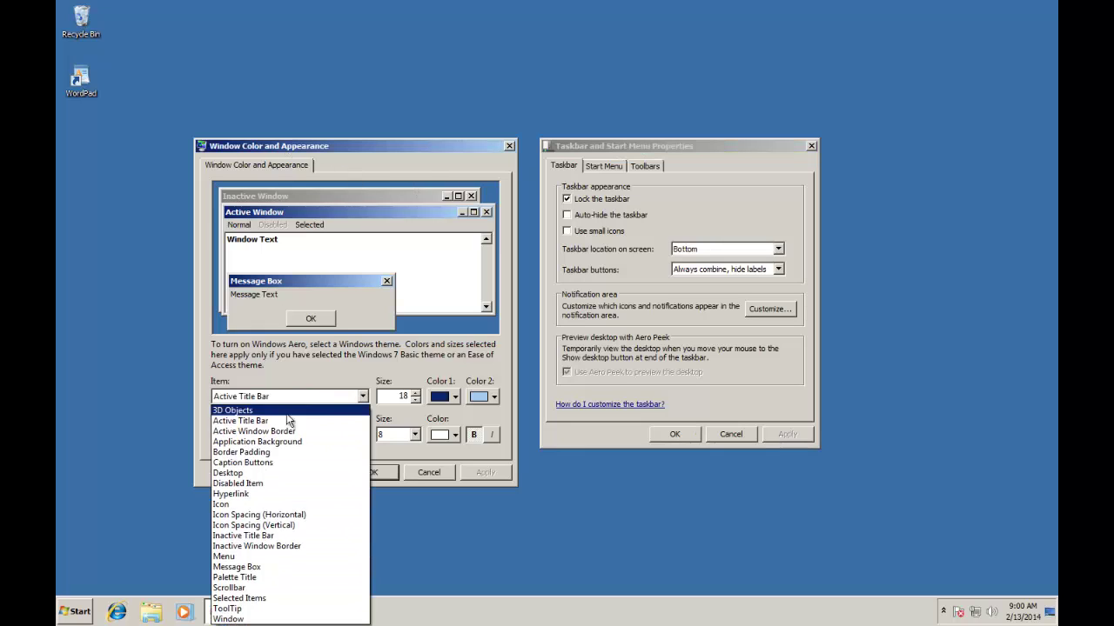
{"action": "left_click", "coordinate": [278, 422]}
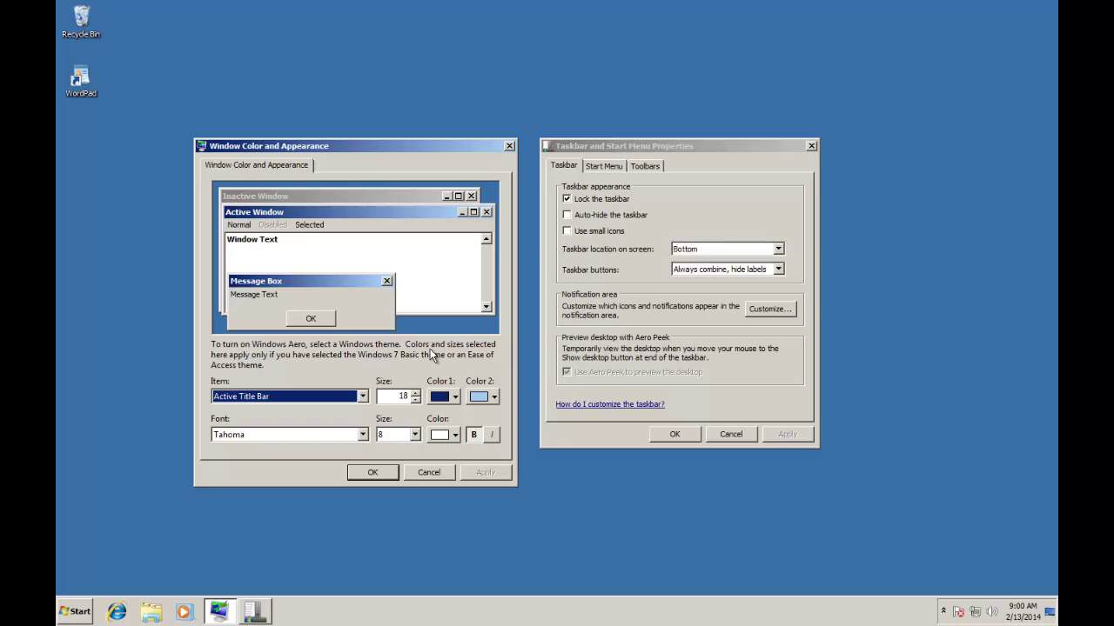
{"action": "left_click", "coordinate": [415, 392]}
{"action": "left_click", "coordinate": [415, 393]}
{"action": "left_click", "coordinate": [415, 392]}
{"action": "left_click", "coordinate": [449, 397]}
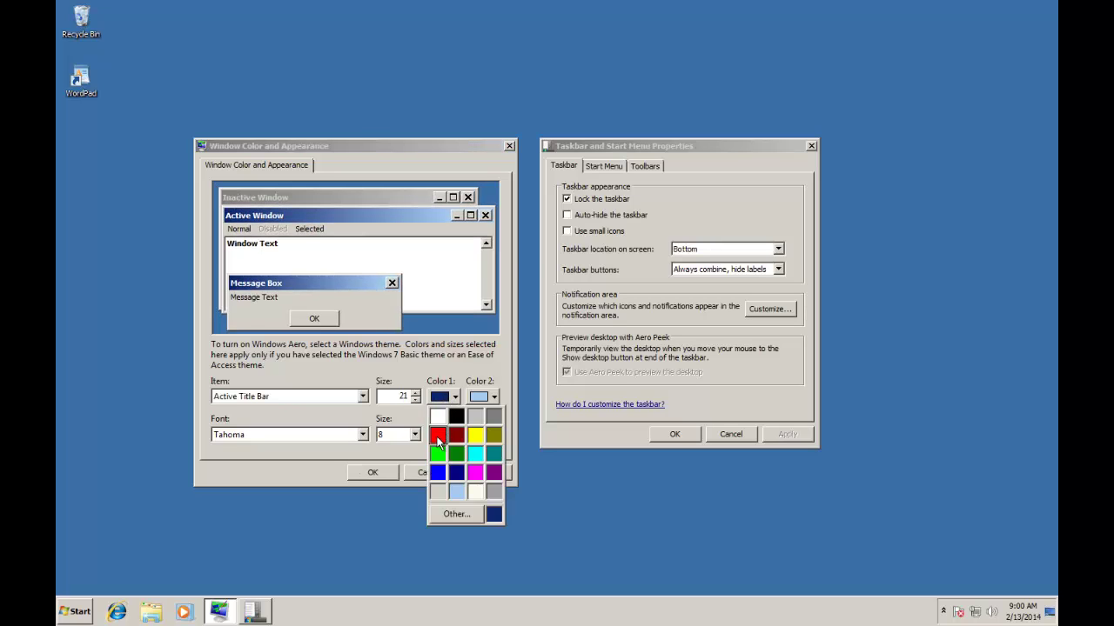
{"action": "left_click", "coordinate": [437, 435]}
{"action": "left_click", "coordinate": [494, 396]}
{"action": "left_click", "coordinate": [514, 435]}
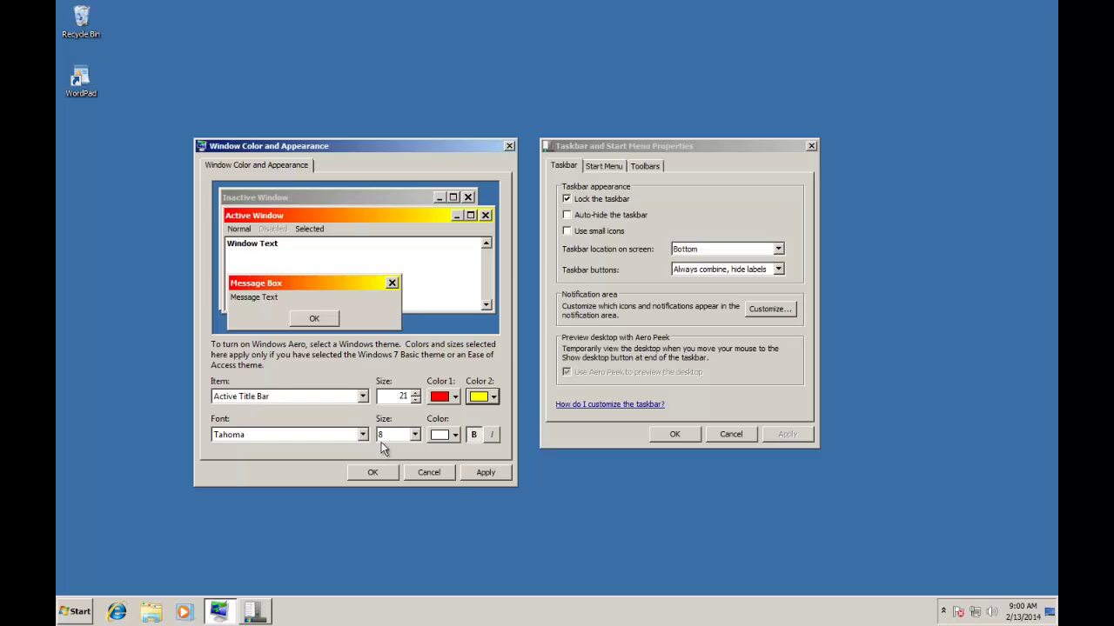
- Set the title font to yellow Trebuchet MS 12 and apply
{"action": "left_click", "coordinate": [363, 434]}
{"action": "left_click", "coordinate": [292, 318]}
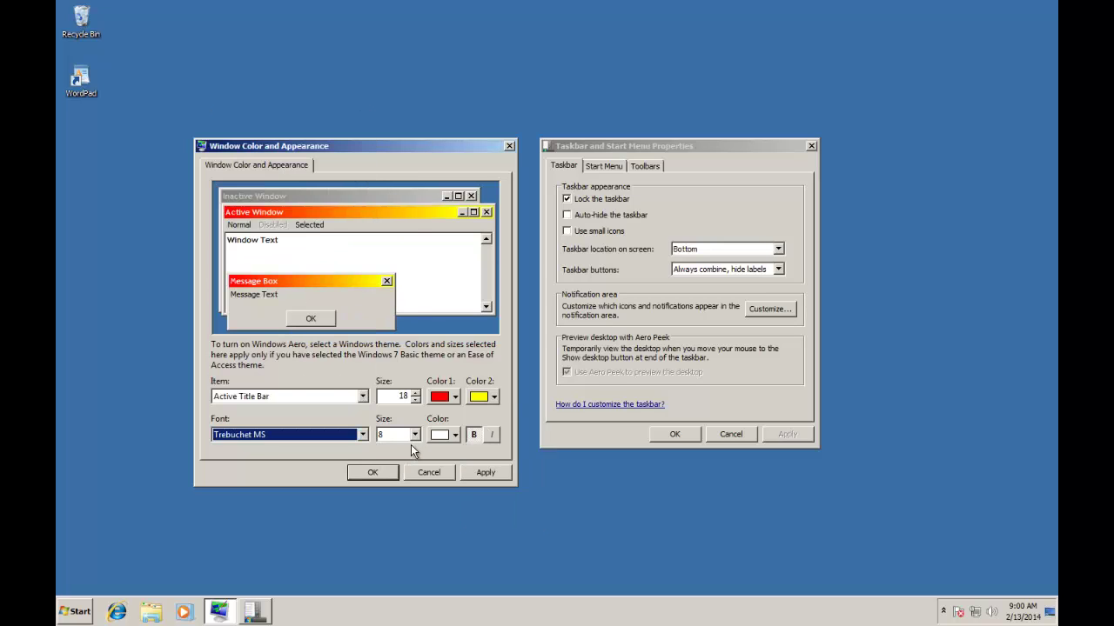
{"action": "left_click", "coordinate": [415, 434]}
{"action": "left_click", "coordinate": [399, 306]}
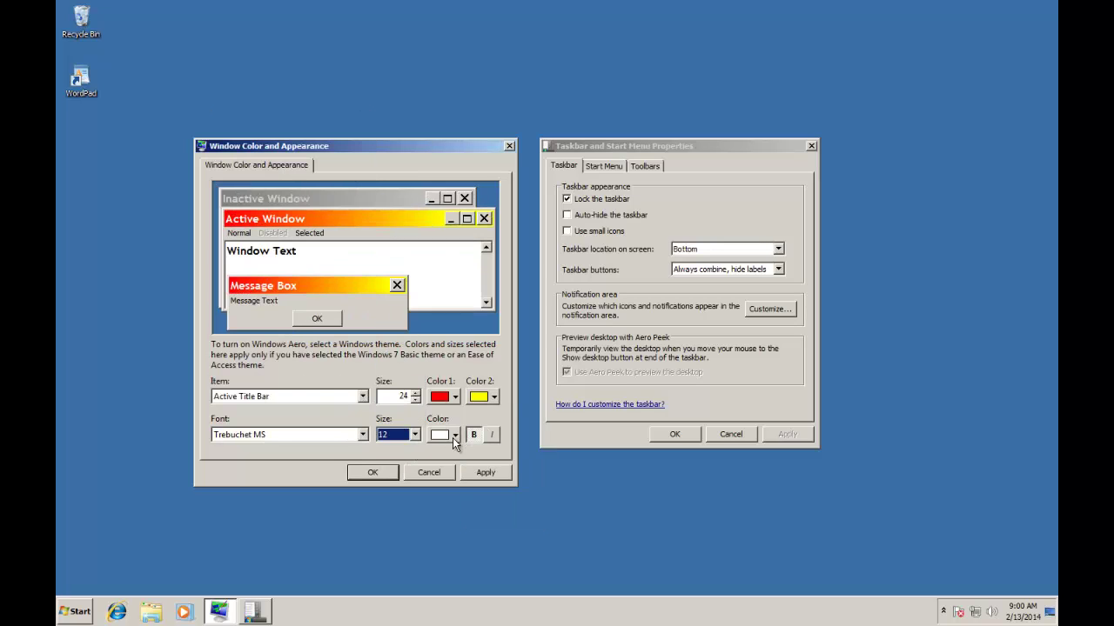
{"action": "left_click", "coordinate": [452, 435]}
{"action": "left_click", "coordinate": [468, 475]}
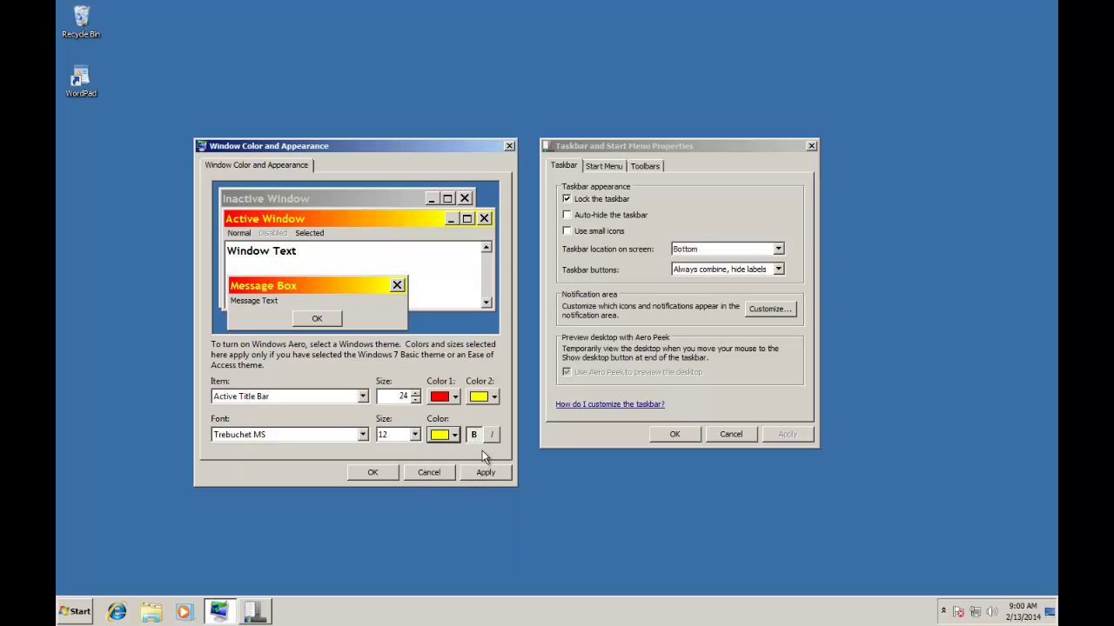
{"action": "left_click", "coordinate": [487, 472]}
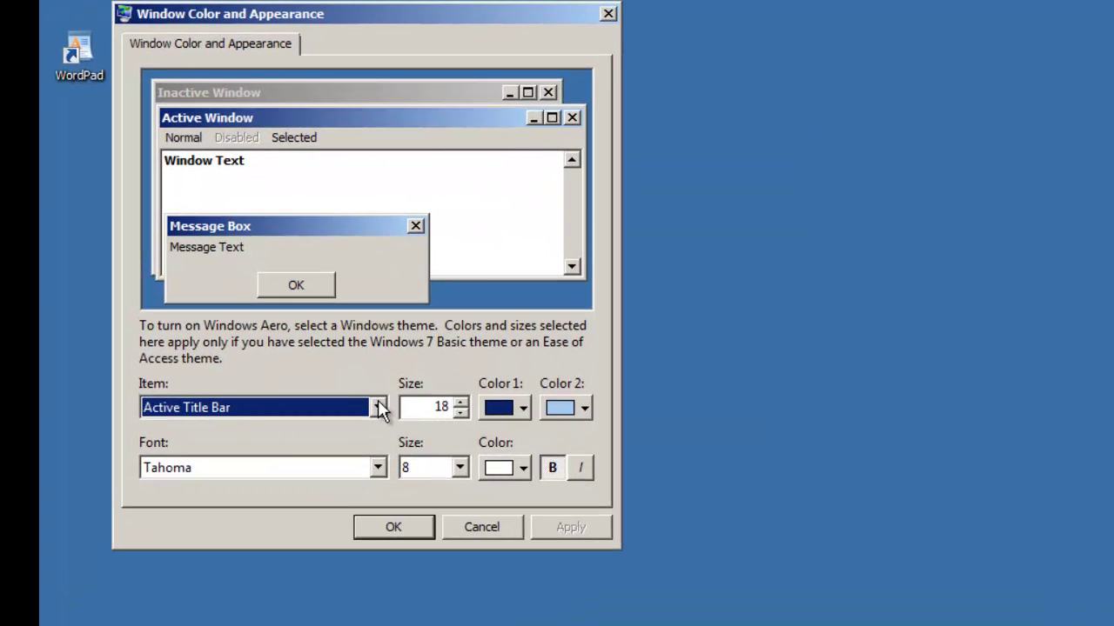
- Set Active Window Border to size 10 in red and apply it
{"action": "left_click", "coordinate": [377, 407]}
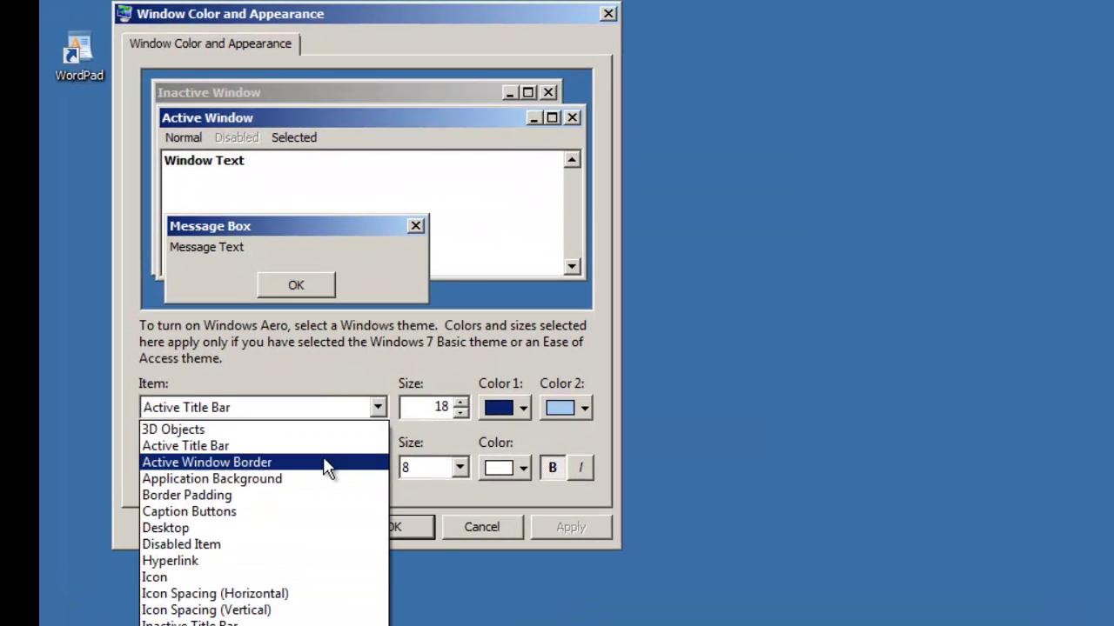
{"action": "left_click", "coordinate": [324, 461]}
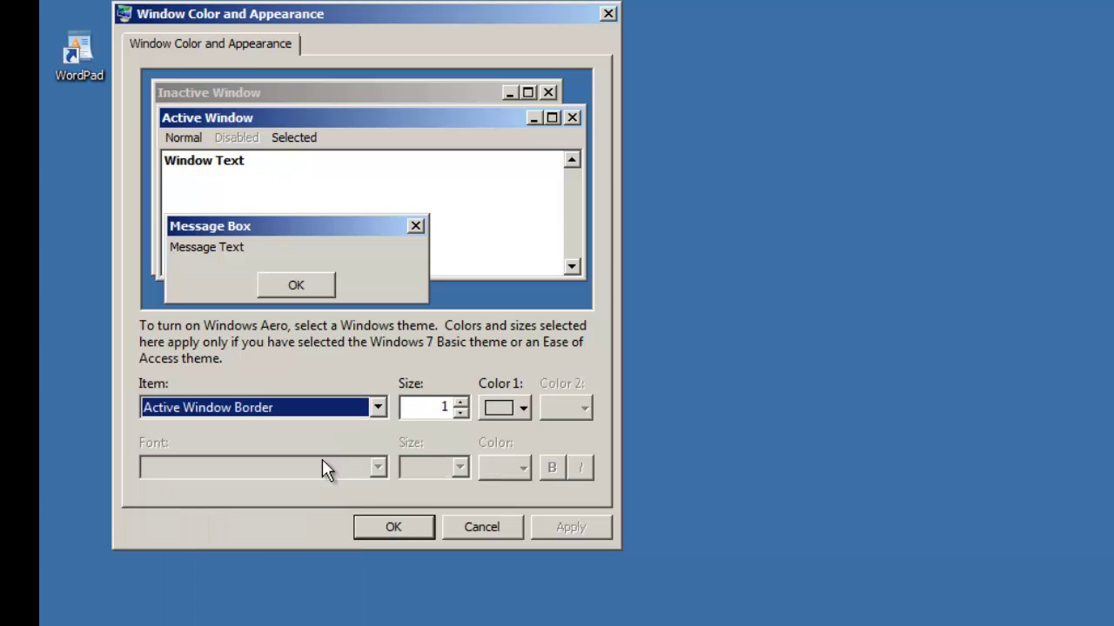
{"action": "left_click", "coordinate": [461, 405]}
{"action": "left_click", "coordinate": [461, 406]}
{"action": "left_click", "coordinate": [461, 405]}
{"action": "left_click", "coordinate": [462, 406]}
{"action": "left_click", "coordinate": [461, 406]}
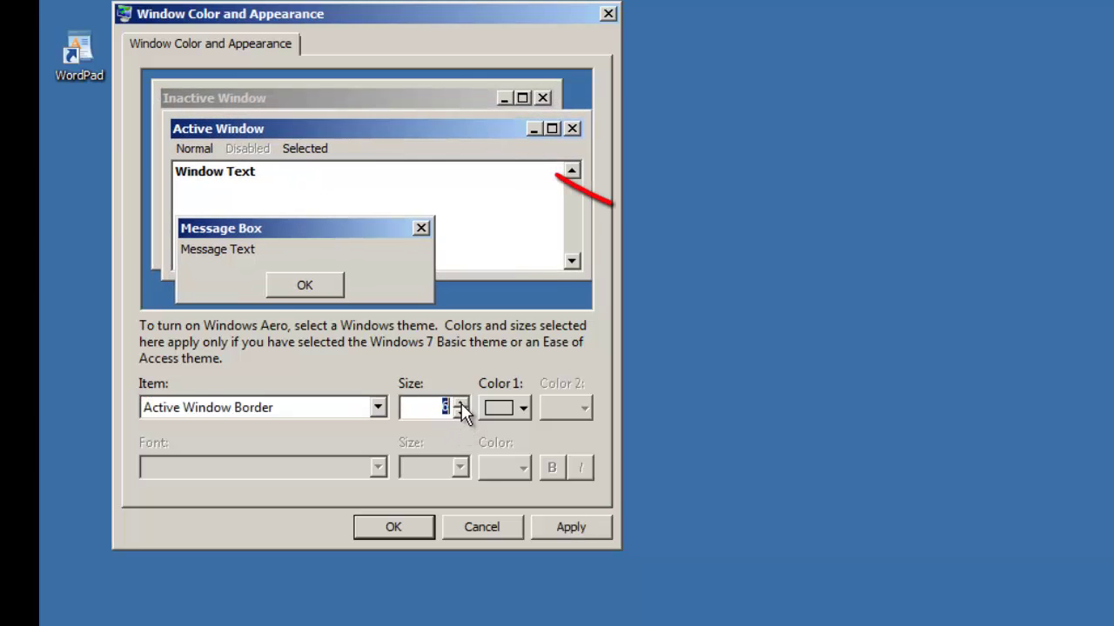
{"action": "left_click", "coordinate": [461, 405]}
{"action": "left_click", "coordinate": [461, 405]}
{"action": "left_click", "coordinate": [461, 404]}
{"action": "left_click", "coordinate": [461, 405]}
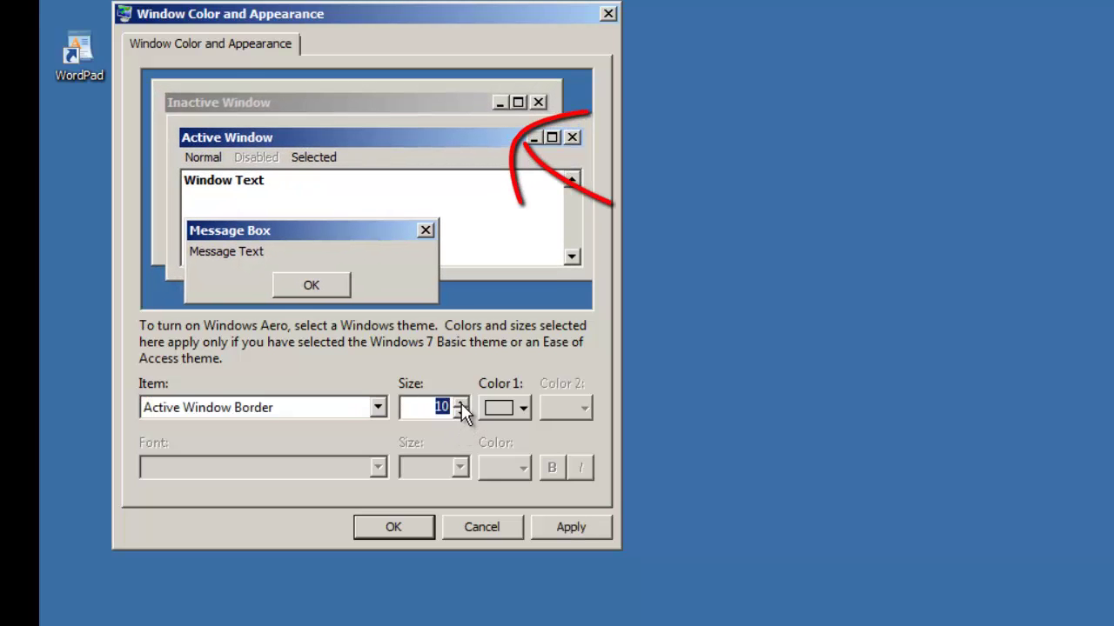
{"action": "left_click", "coordinate": [521, 409]}
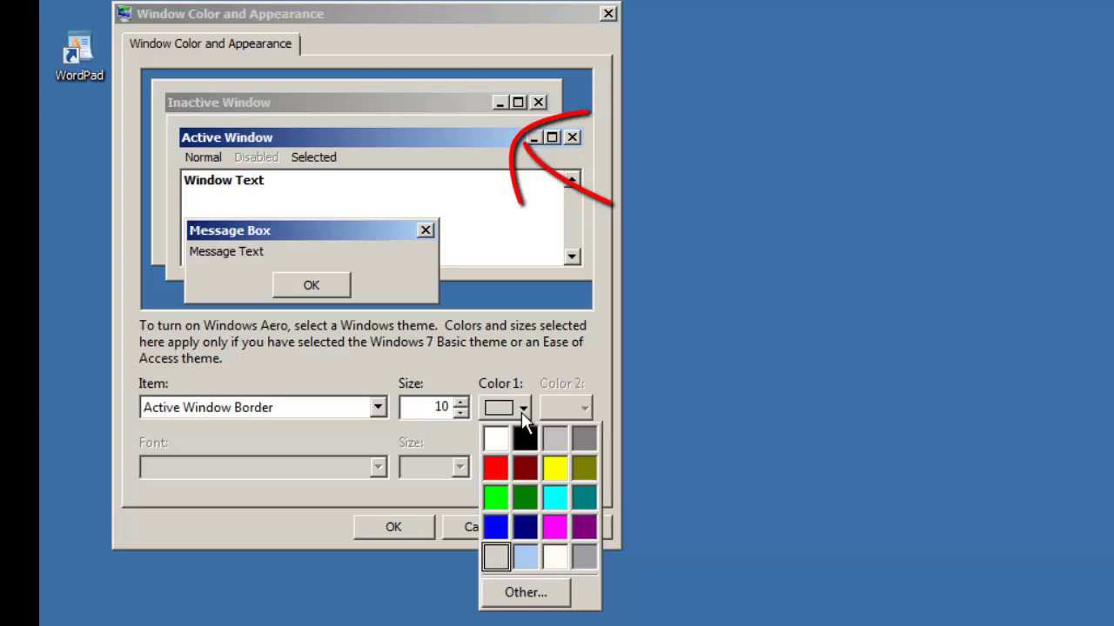
{"action": "left_click", "coordinate": [503, 465]}
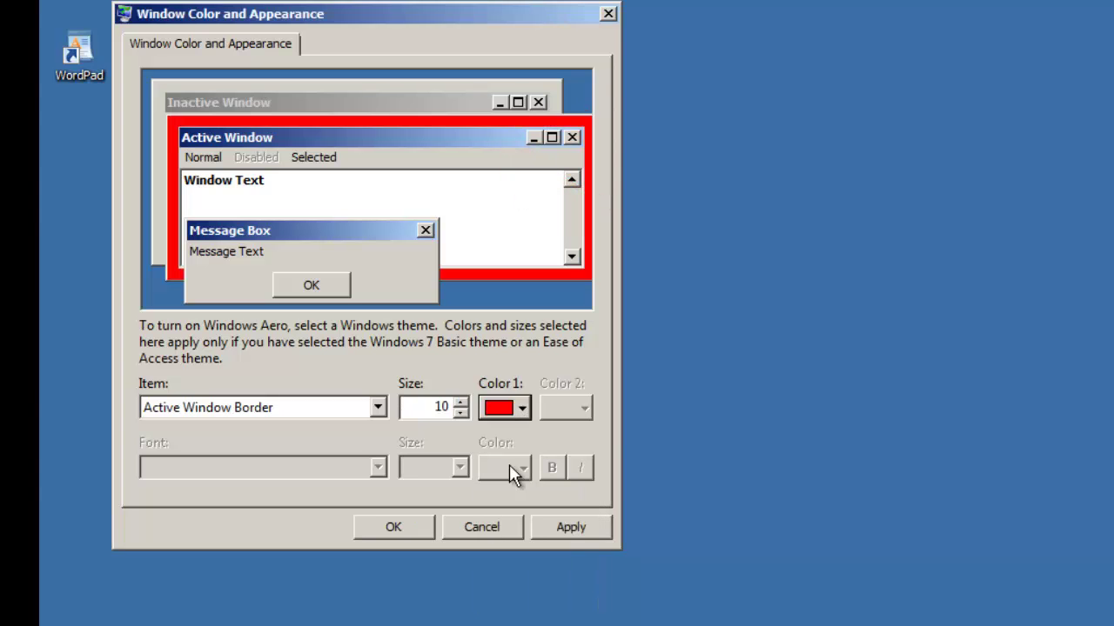
{"action": "left_click", "coordinate": [567, 528]}
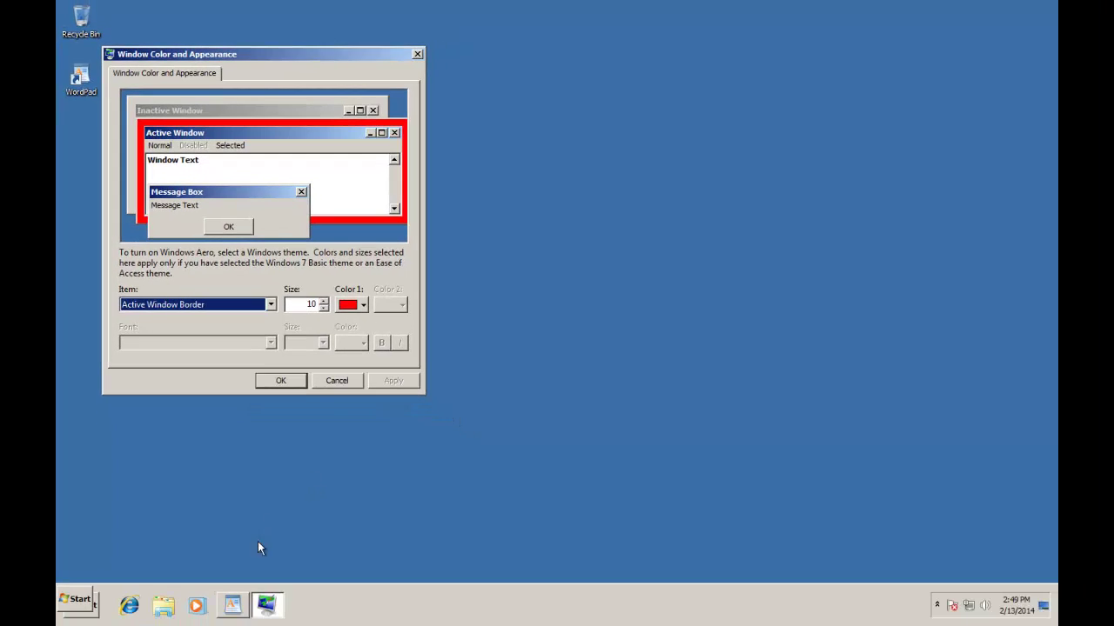
- Bring WordPad forward, then make 3D Objects yellow and apply
{"action": "left_click", "coordinate": [238, 604]}
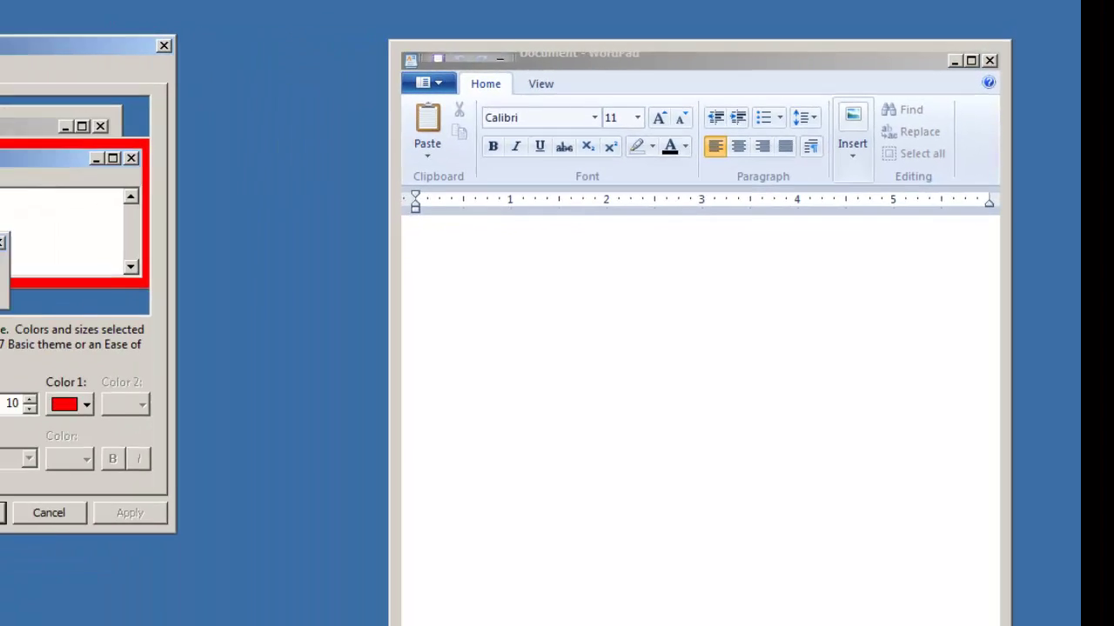
{"action": "left_click", "coordinate": [0, 404]}
{"action": "left_click", "coordinate": [0, 420]}
{"action": "left_click", "coordinate": [70, 404]}
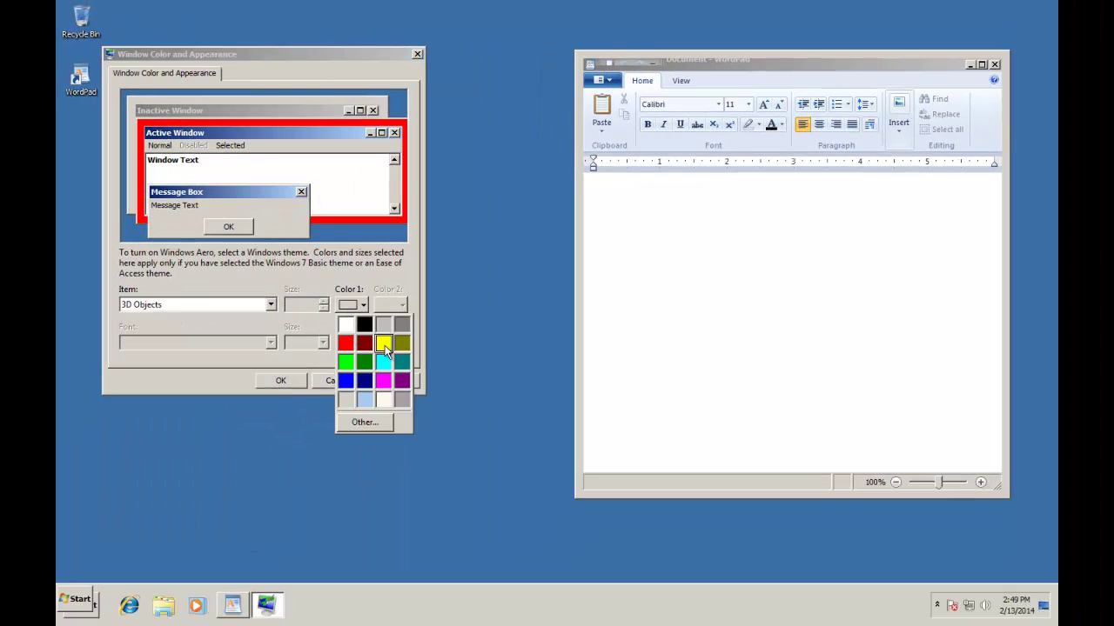
{"action": "left_click", "coordinate": [384, 345]}
{"action": "left_click", "coordinate": [392, 380]}
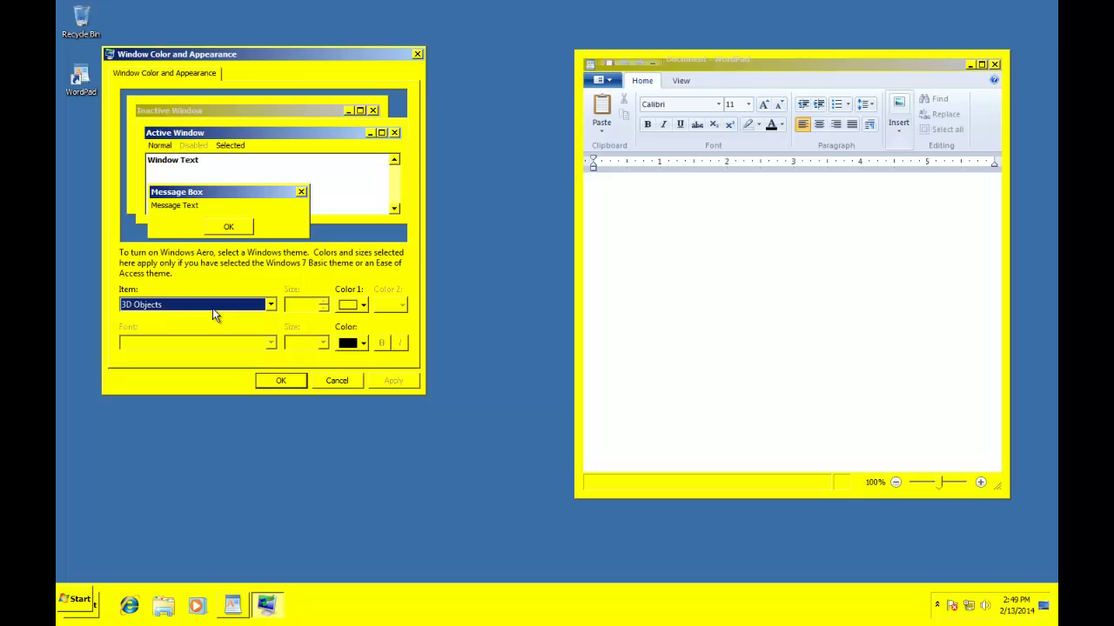
- Reapply red to Active Window Border, then maximize and restore WordPad to check
{"action": "left_click", "coordinate": [213, 306]}
{"action": "left_click", "coordinate": [206, 351]}
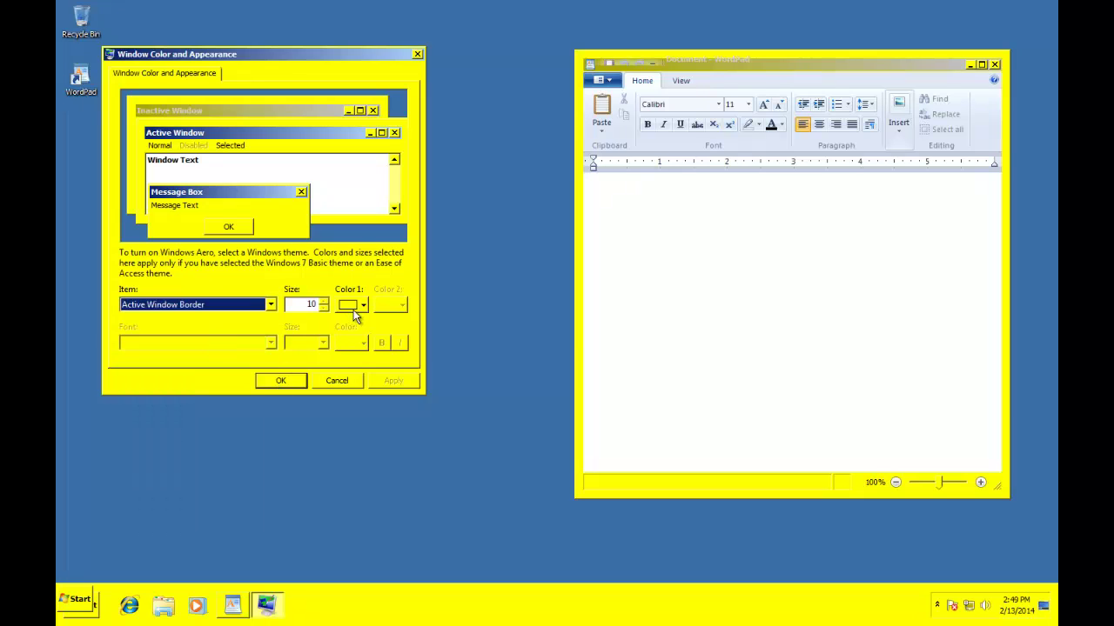
{"action": "left_click", "coordinate": [354, 305]}
{"action": "left_click", "coordinate": [351, 348]}
{"action": "left_click", "coordinate": [392, 380]}
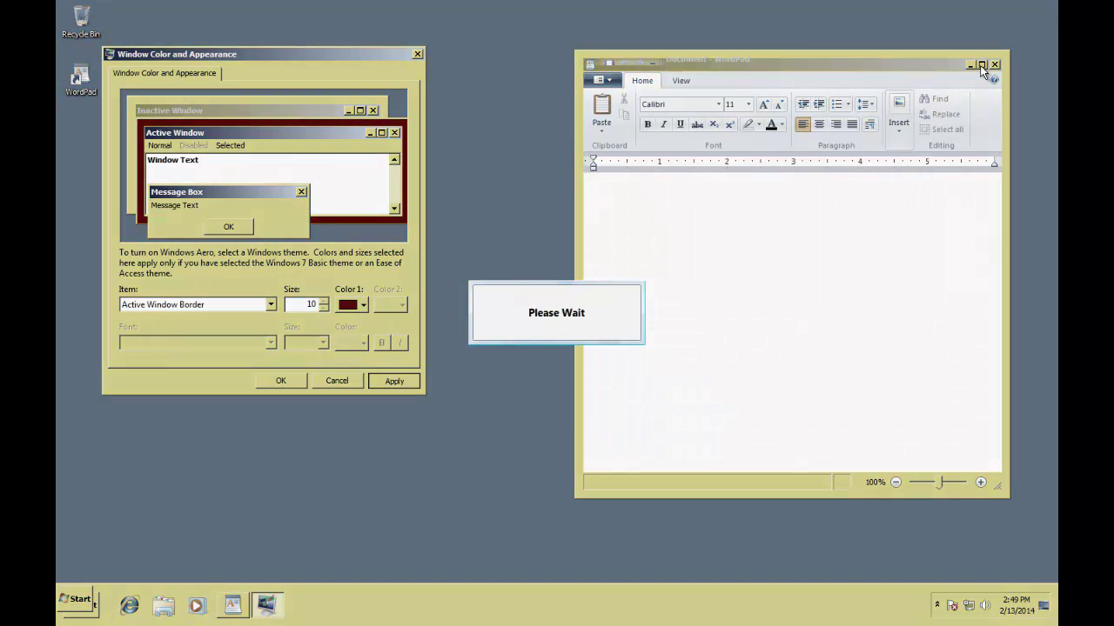
{"action": "left_click", "coordinate": [980, 65]}
{"action": "left_click", "coordinate": [1039, 7]}
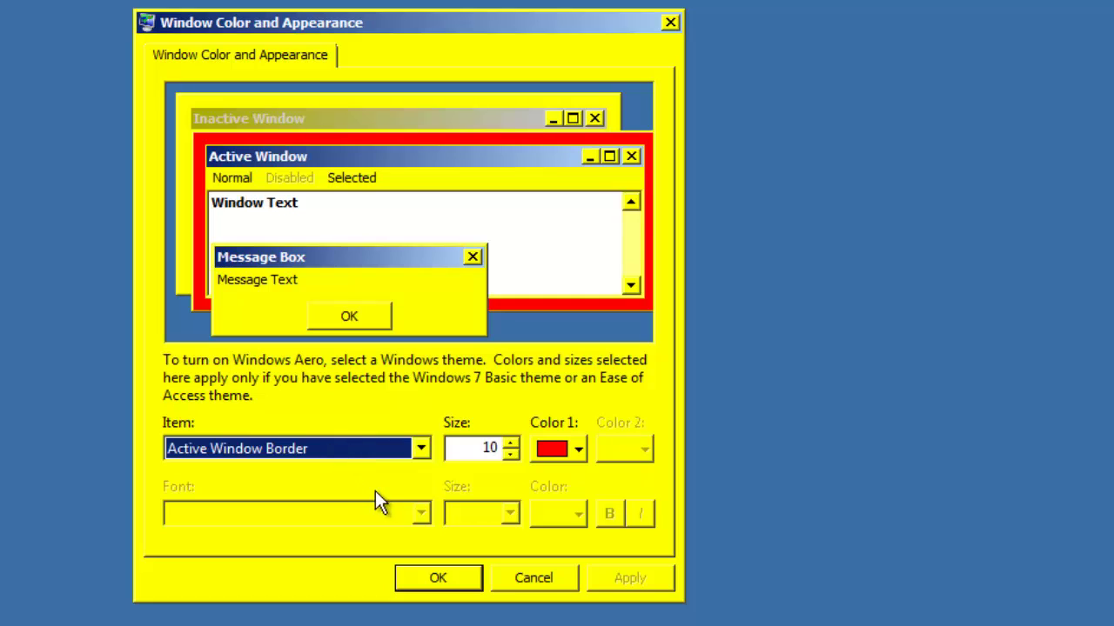
- Set Application Background's Color 1 to the green swatch and apply it
{"action": "left_click", "coordinate": [425, 454]}
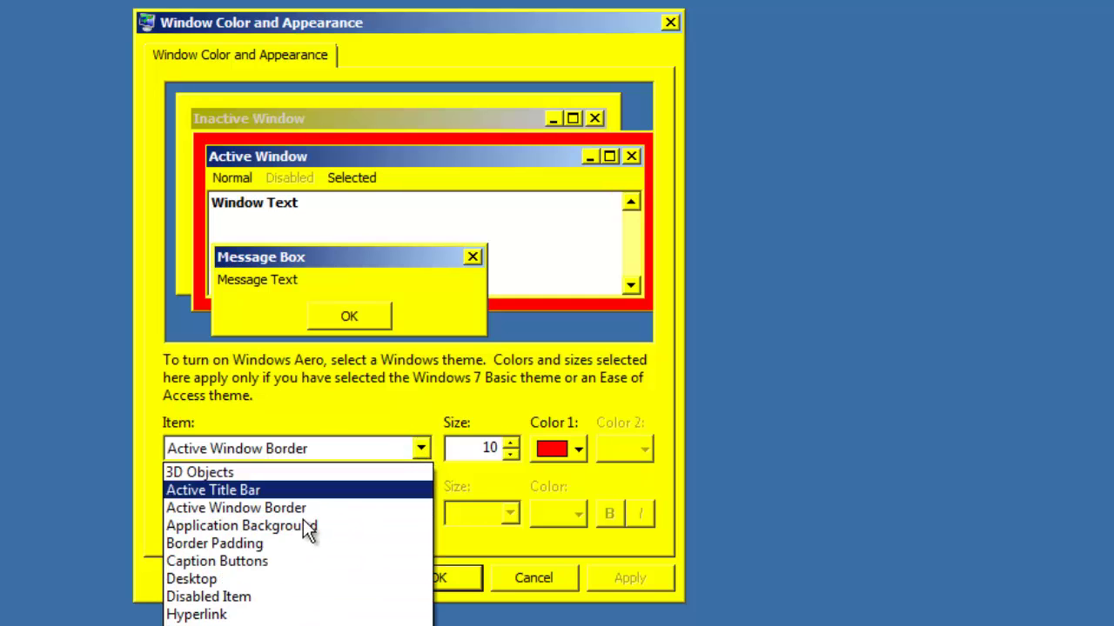
{"action": "left_click", "coordinate": [296, 527]}
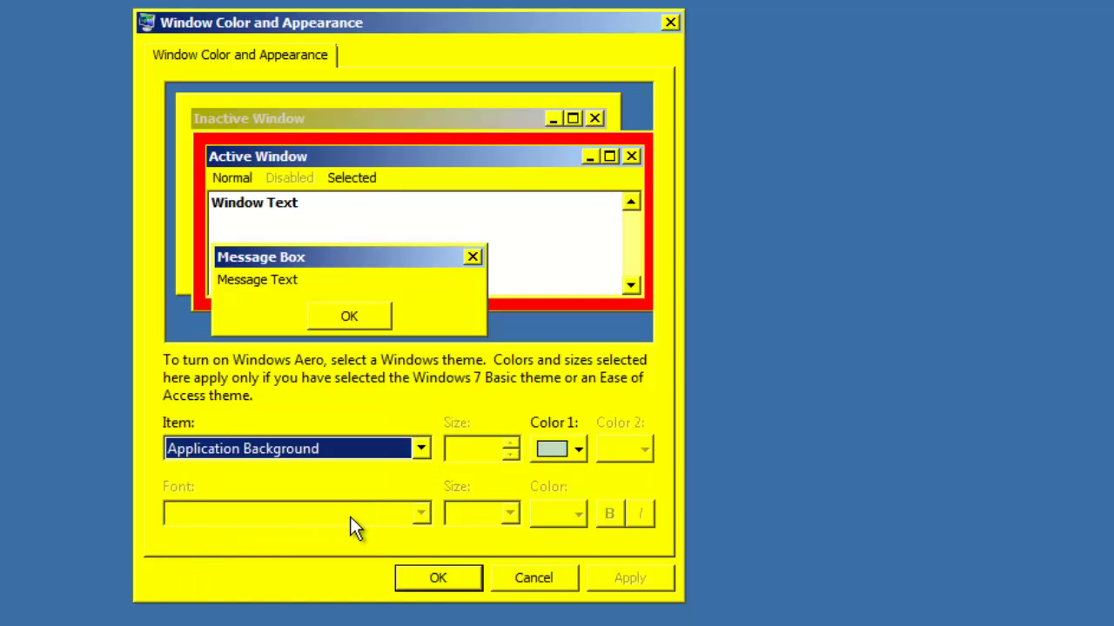
{"action": "left_click", "coordinate": [579, 450]}
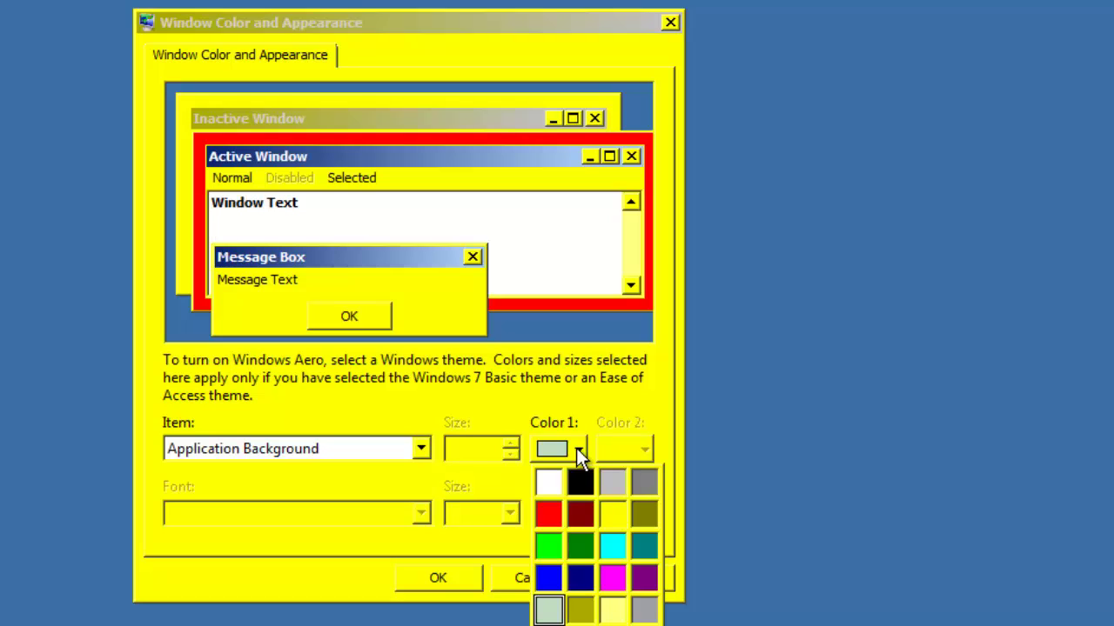
{"action": "left_click", "coordinate": [549, 545]}
{"action": "left_click", "coordinate": [612, 578]}
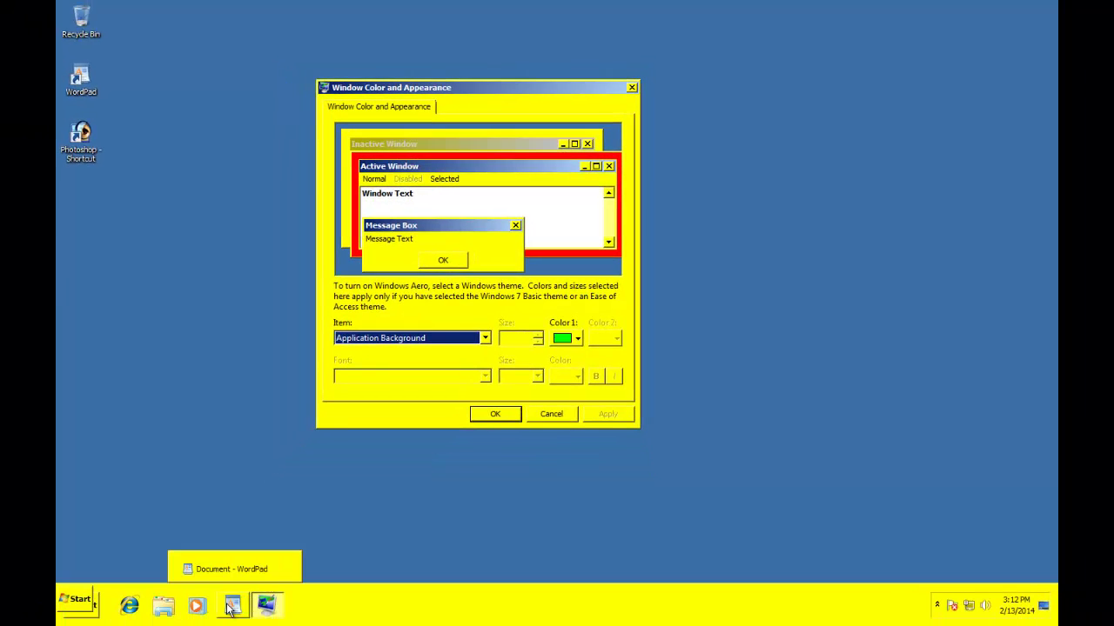
- Create a new blank document in Photoshop via File > New
{"action": "left_click", "coordinate": [230, 606]}
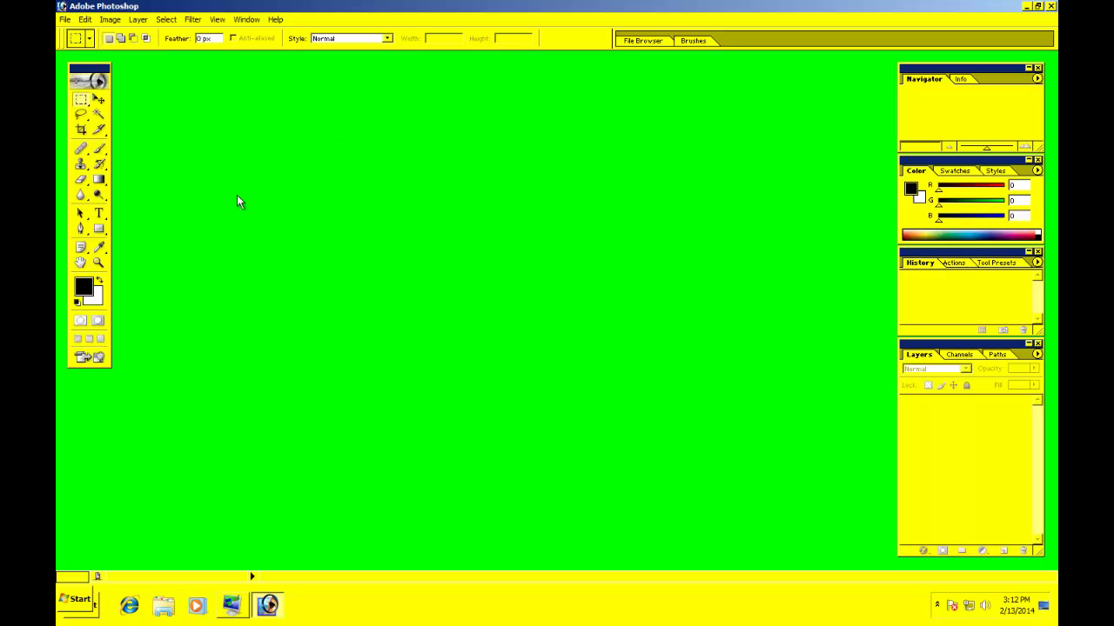
{"action": "left_click", "coordinate": [66, 22]}
{"action": "left_click", "coordinate": [71, 33]}
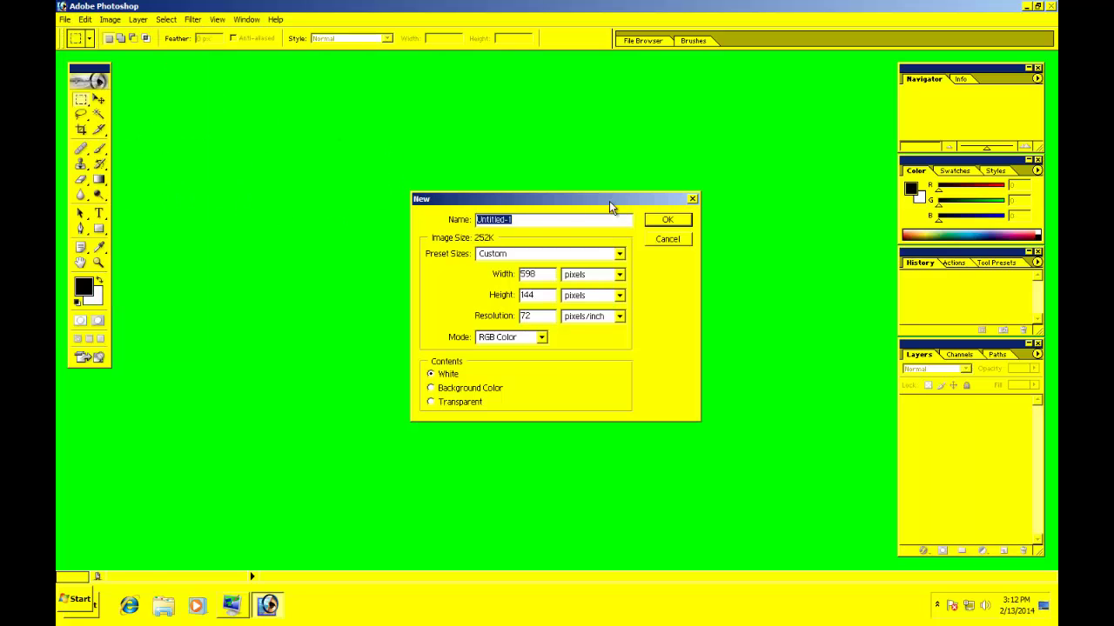
{"action": "left_click", "coordinate": [679, 223]}
- Move the document window to the centre, enlarge it downward, then close Photoshop
{"action": "left_click_drag", "start_coordinate": [393, 73], "coordinate": [552, 194]}
{"action": "left_click_drag", "start_coordinate": [526, 302], "coordinate": [527, 451]}
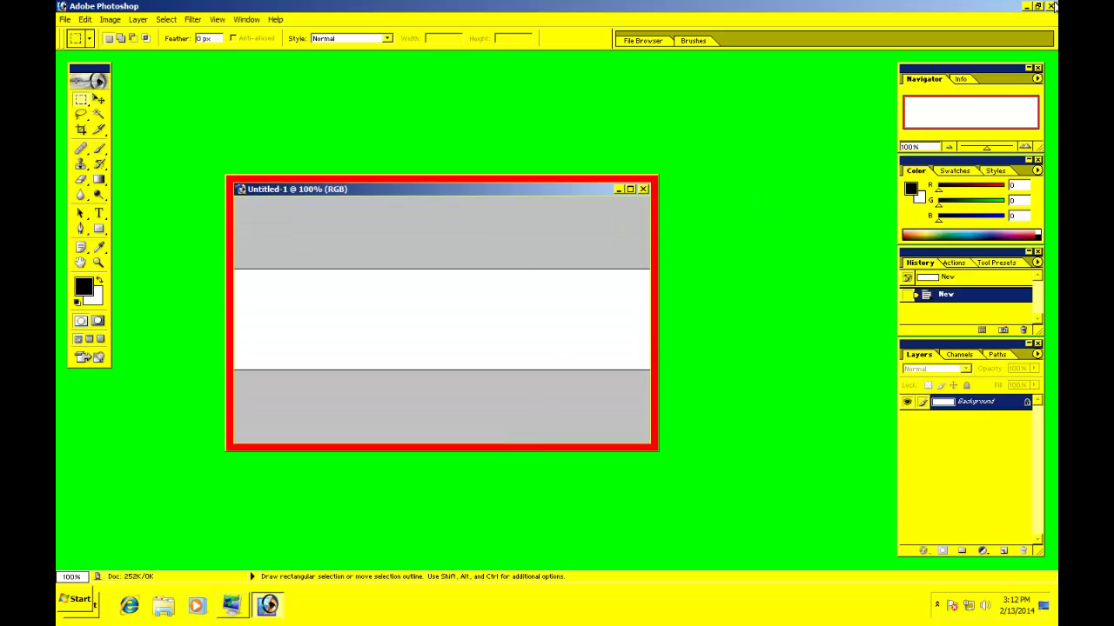
{"action": "left_click", "coordinate": [1051, 6]}
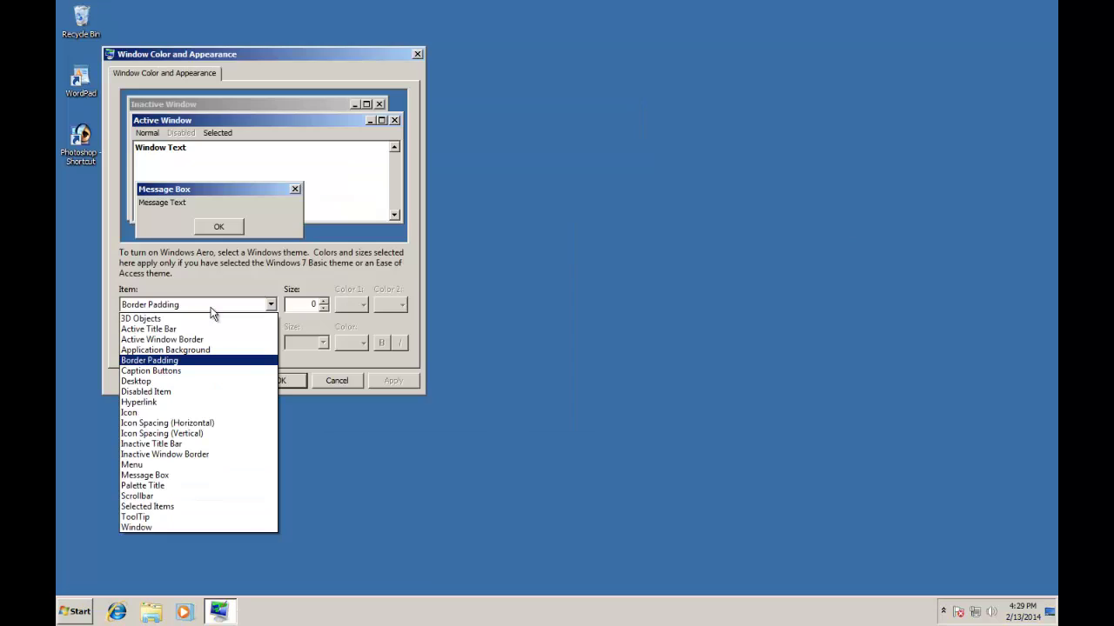
- Launch WordPad from the Start menu and restore it to a window
{"action": "left_click", "coordinate": [186, 362]}
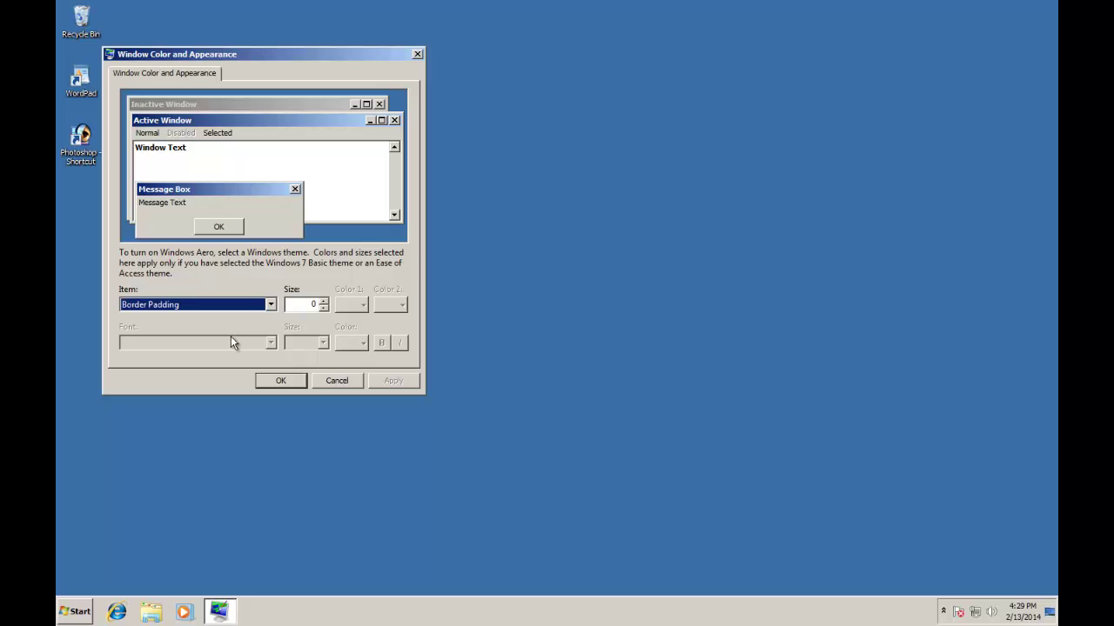
{"action": "left_click", "coordinate": [74, 611]}
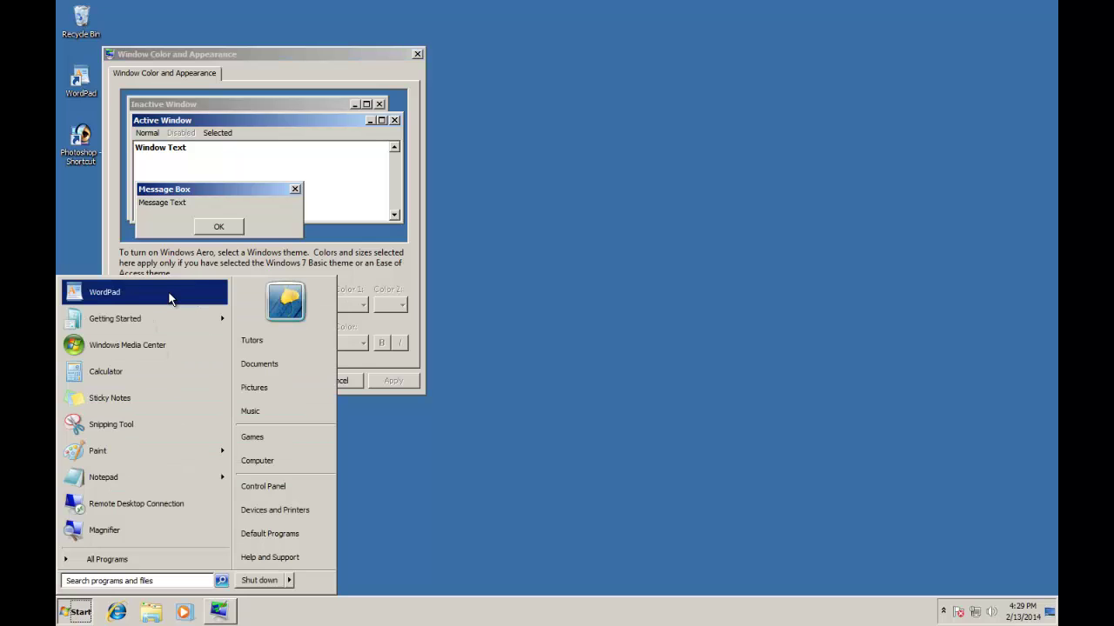
{"action": "left_click", "coordinate": [113, 290]}
{"action": "left_click", "coordinate": [1037, 6]}
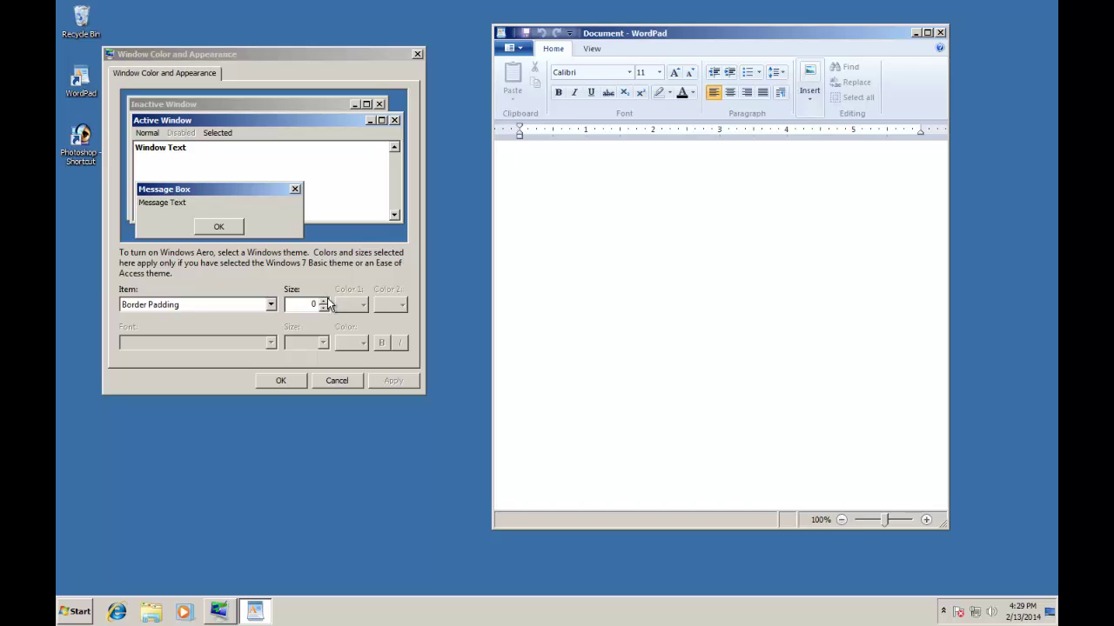
- Set Active Window Border size to 10 and apply it
{"action": "left_click", "coordinate": [249, 305]}
{"action": "left_click", "coordinate": [232, 340]}
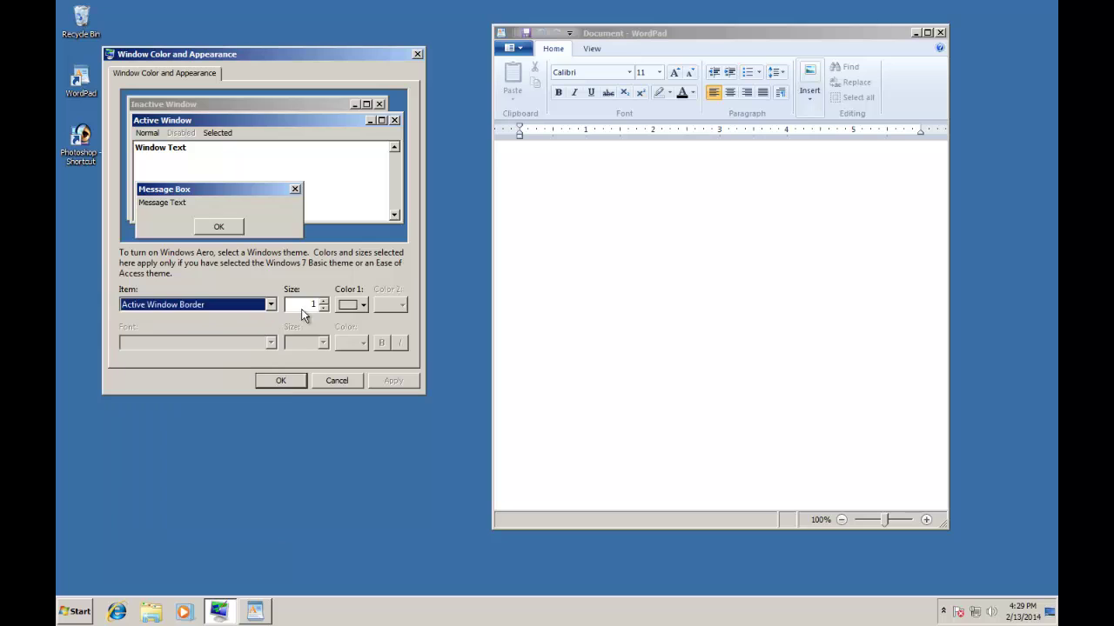
{"action": "left_click", "coordinate": [325, 301]}
{"action": "left_click", "coordinate": [324, 301]}
{"action": "left_click", "coordinate": [324, 301]}
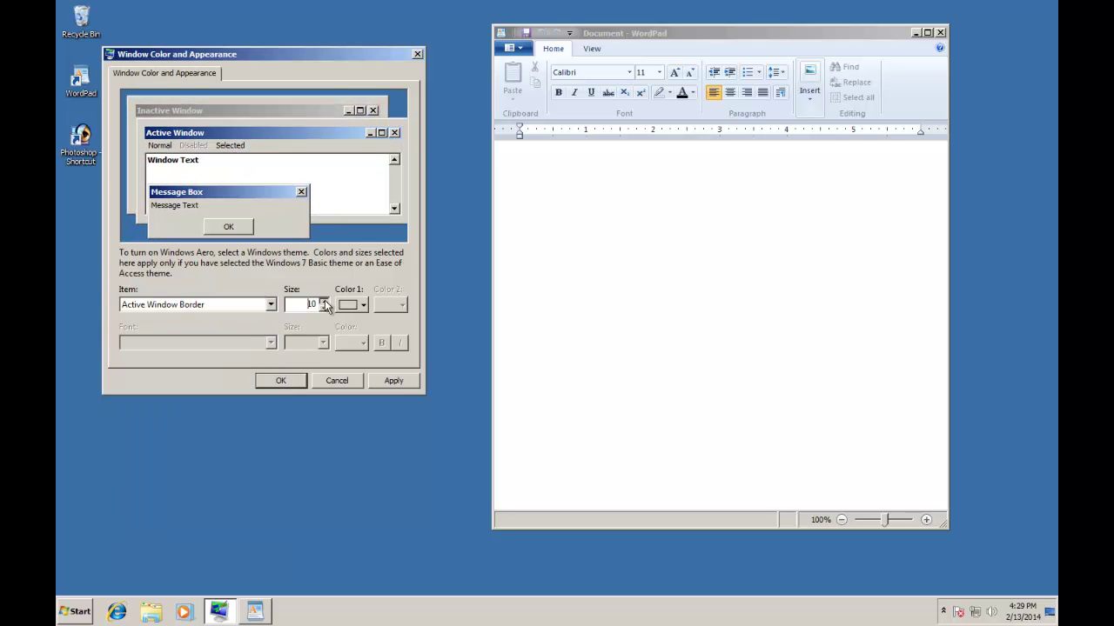
{"action": "left_click", "coordinate": [394, 381]}
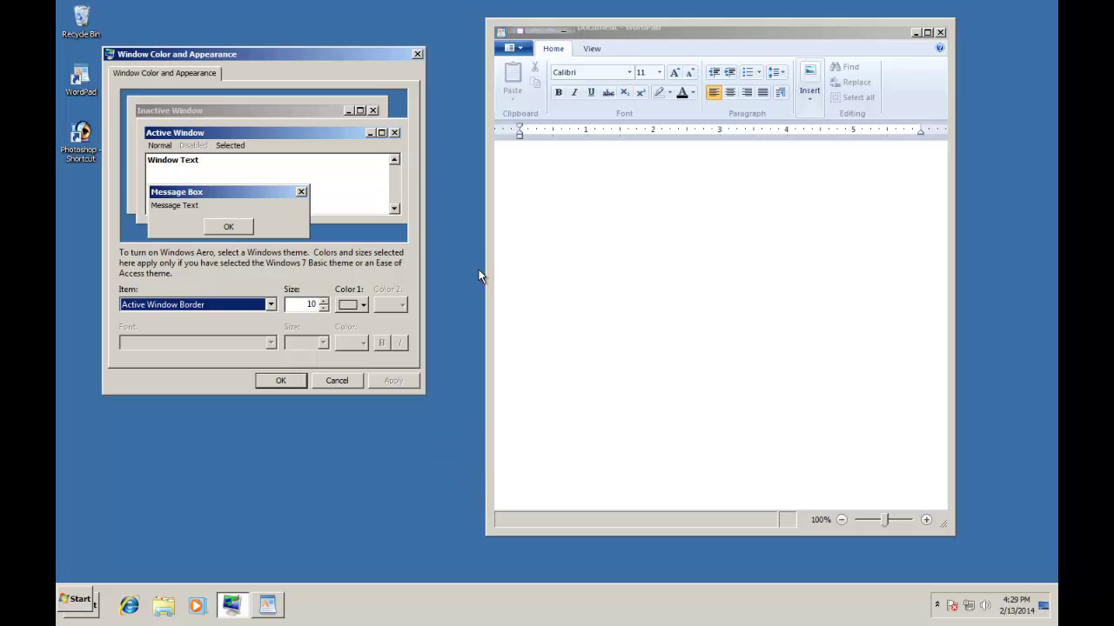
- Set Border Padding size to 5 and apply it
{"action": "left_click", "coordinate": [254, 306]}
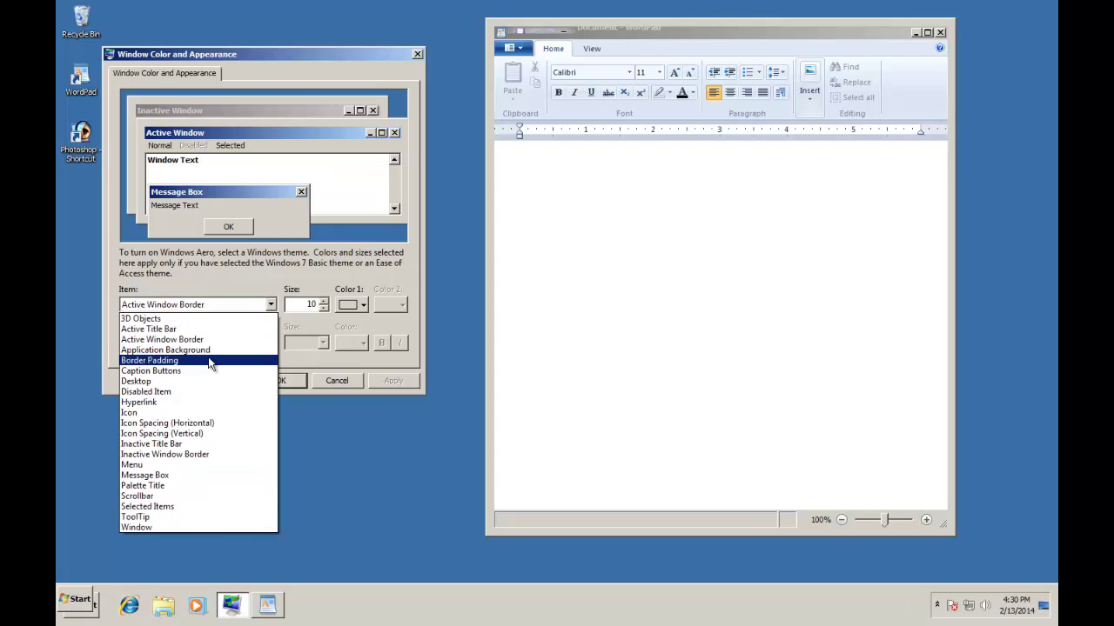
{"action": "left_click", "coordinate": [215, 362]}
{"action": "left_click", "coordinate": [323, 301]}
{"action": "left_click", "coordinate": [323, 301]}
{"action": "left_click", "coordinate": [323, 301]}
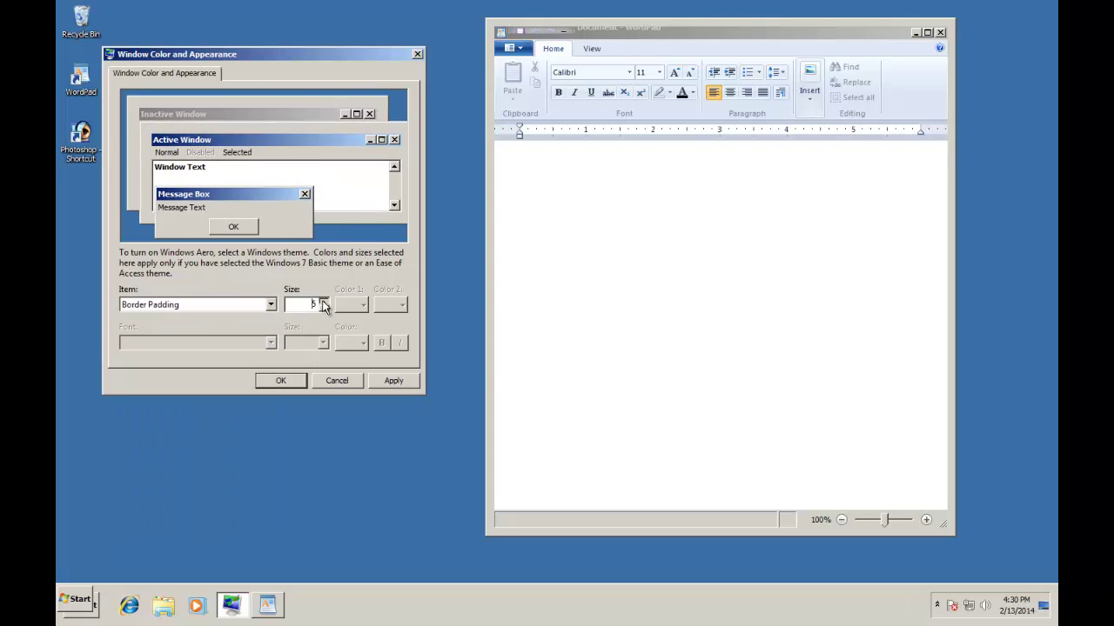
{"action": "left_click", "coordinate": [394, 381]}
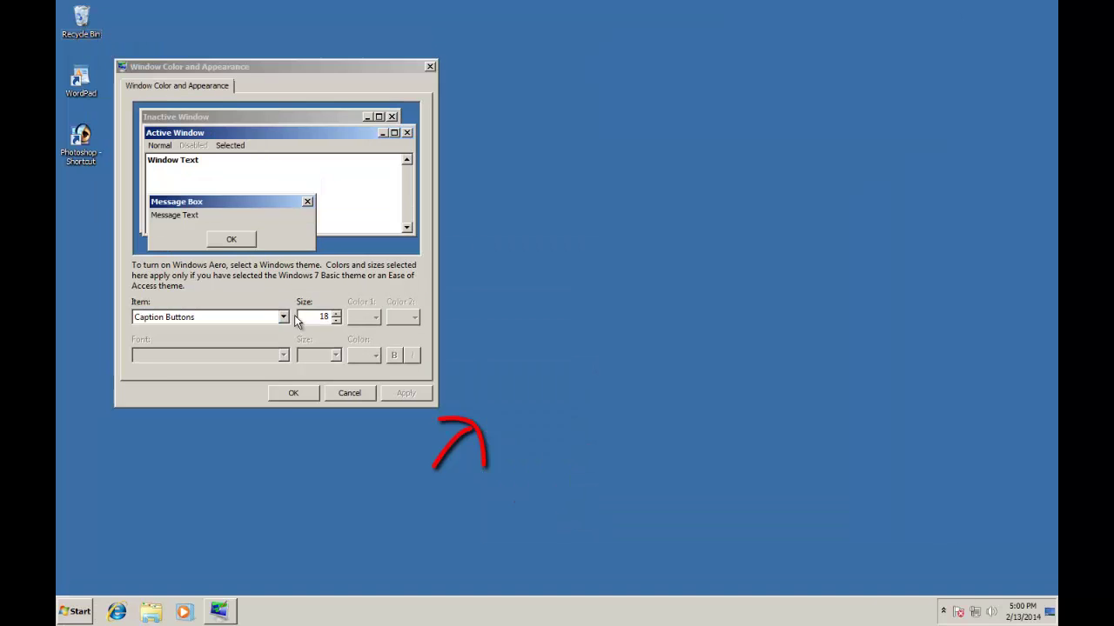
- Increase Caption Buttons size to 20, then launch Calculator to view the larger buttons
{"action": "left_click", "coordinate": [283, 316]}
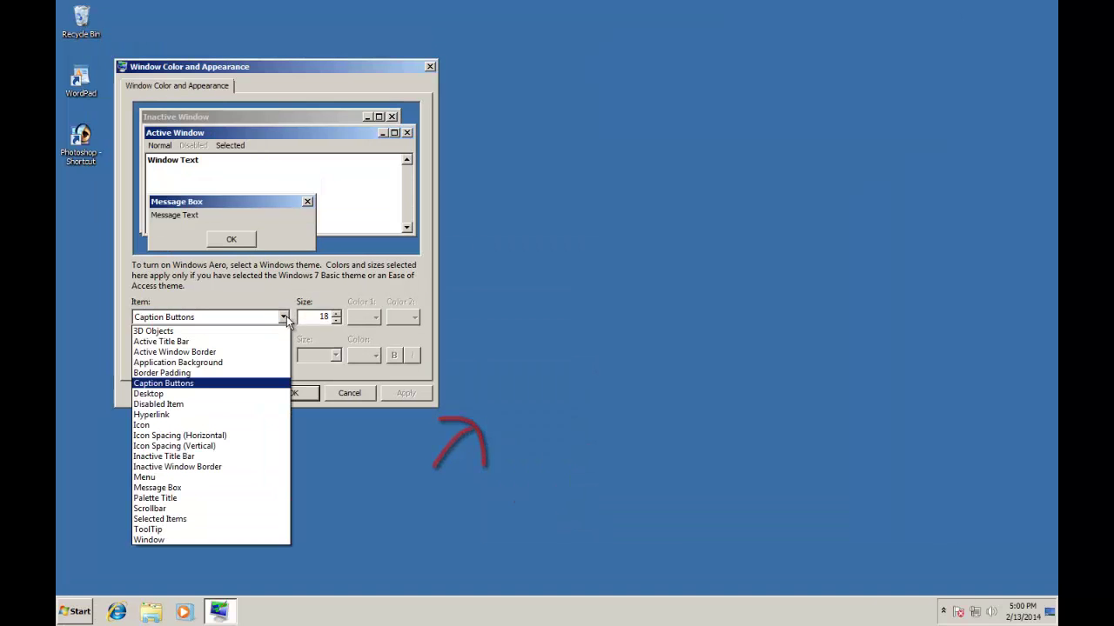
{"action": "left_click", "coordinate": [231, 384]}
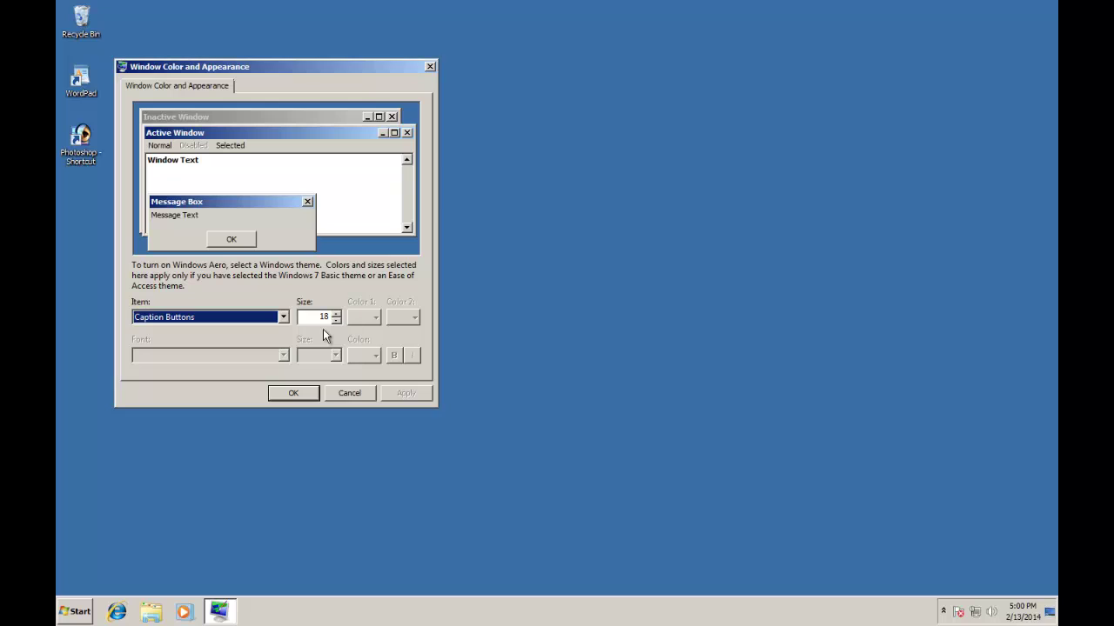
{"action": "left_click", "coordinate": [337, 315]}
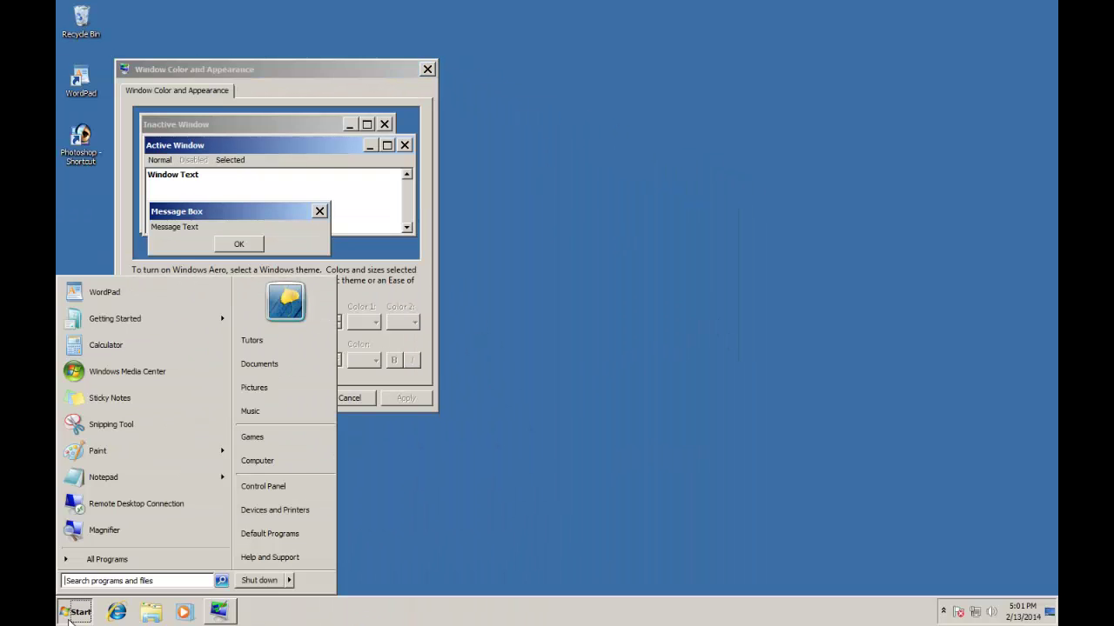
{"action": "left_click", "coordinate": [130, 366]}
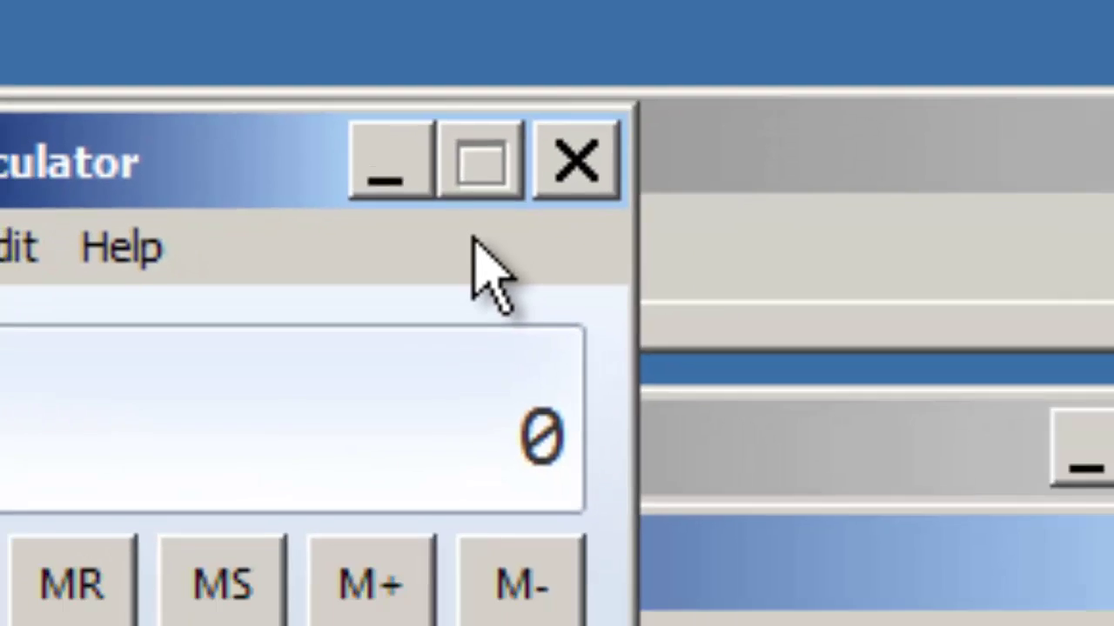
- Select Desktop in the Item list, showing its current blue Color 1
{"action": "left_click", "coordinate": [355, 369]}
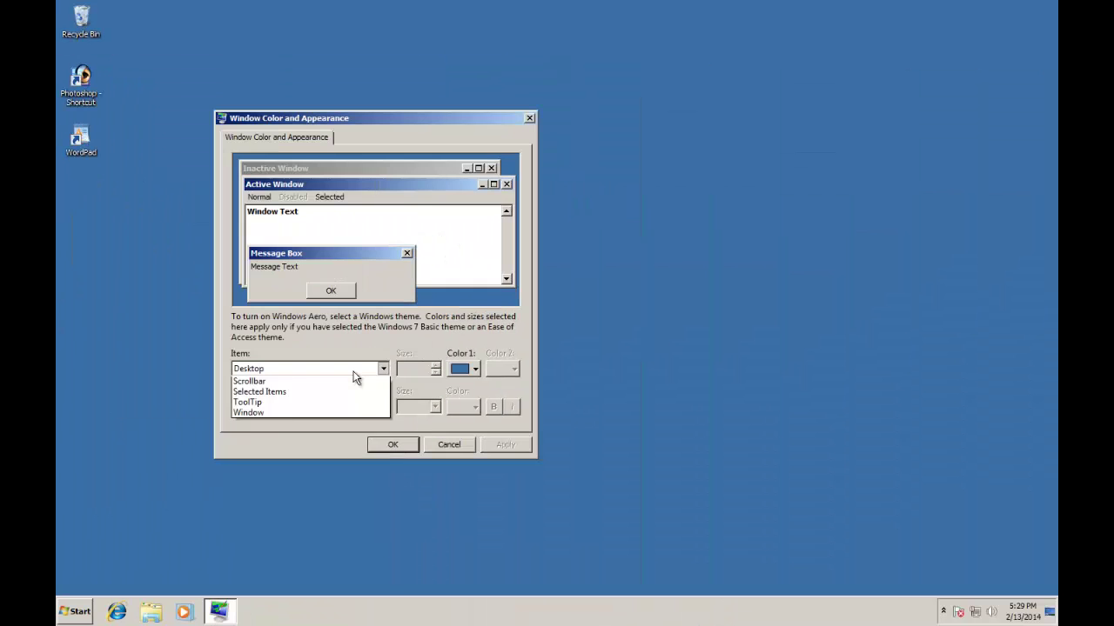
{"action": "left_click", "coordinate": [411, 408]}
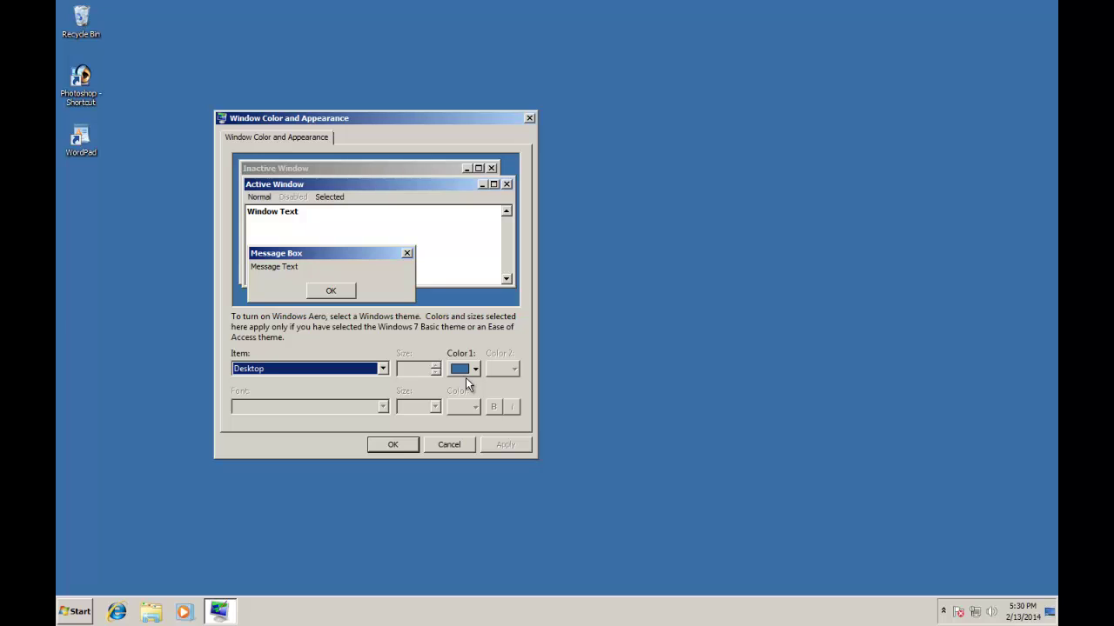
- Select only the first Architecture wallpaper from Windows Desktop Backgrounds
{"action": "right_click", "coordinate": [657, 232]}
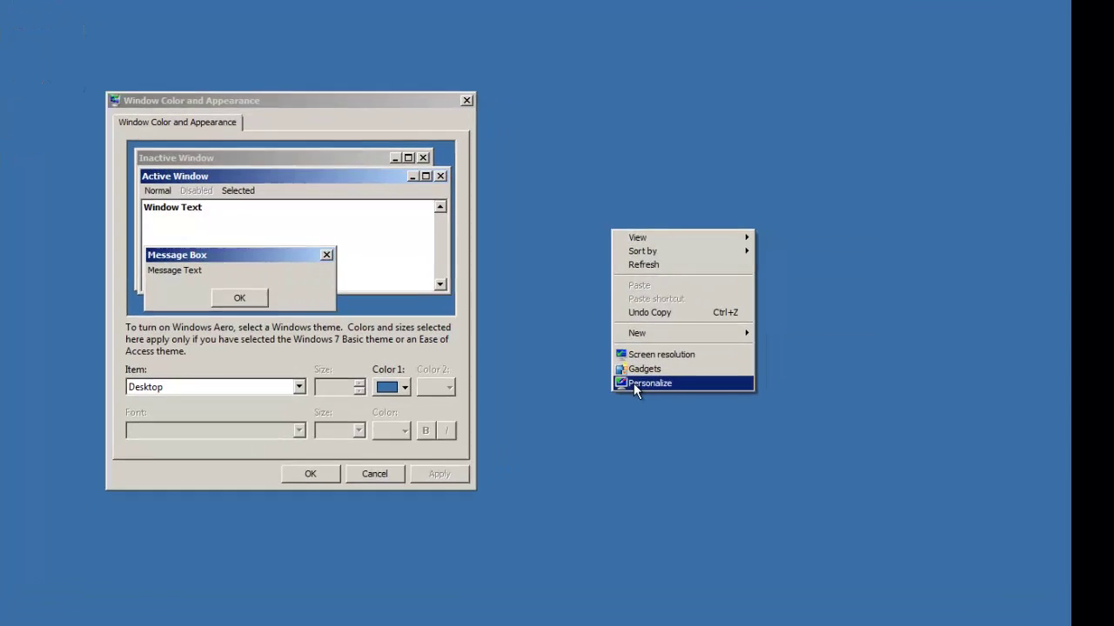
{"action": "left_click", "coordinate": [675, 365]}
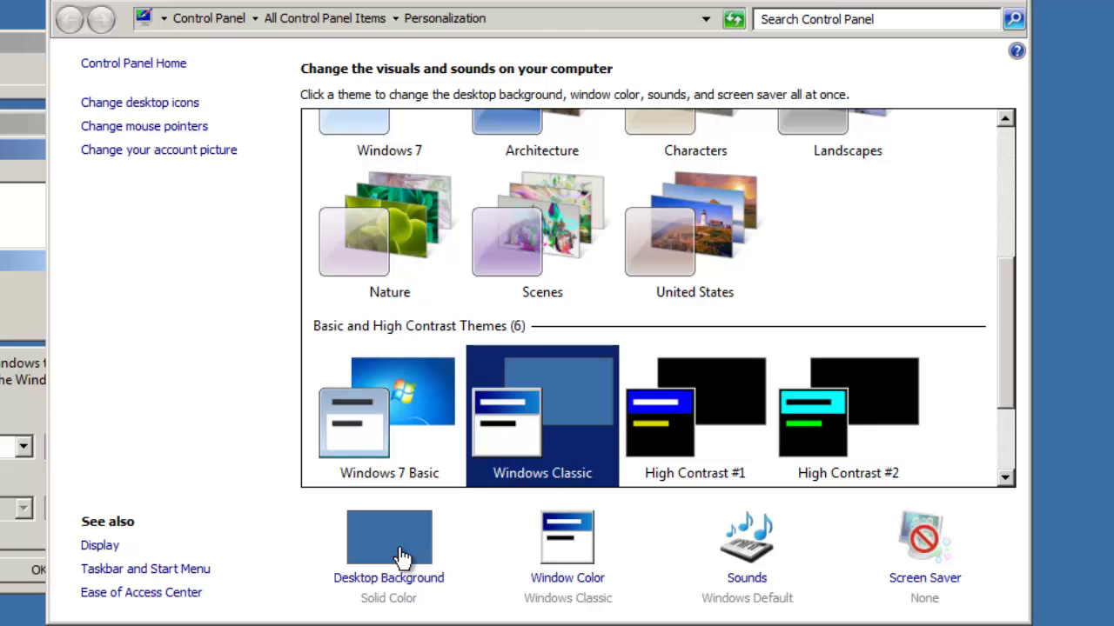
{"action": "left_click", "coordinate": [402, 557]}
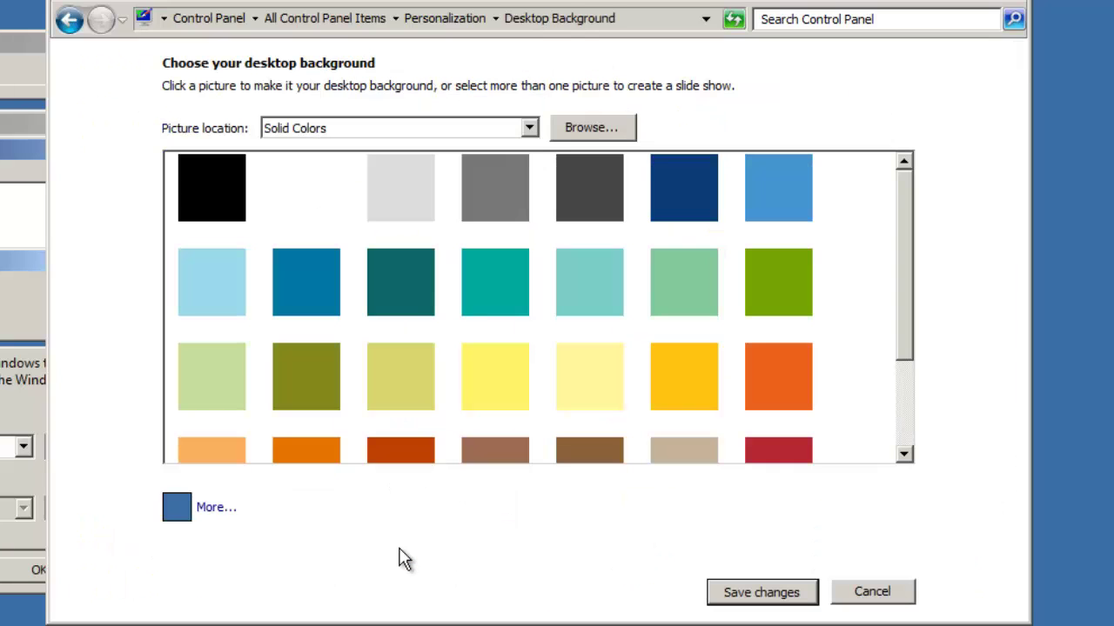
{"action": "left_click", "coordinate": [390, 128]}
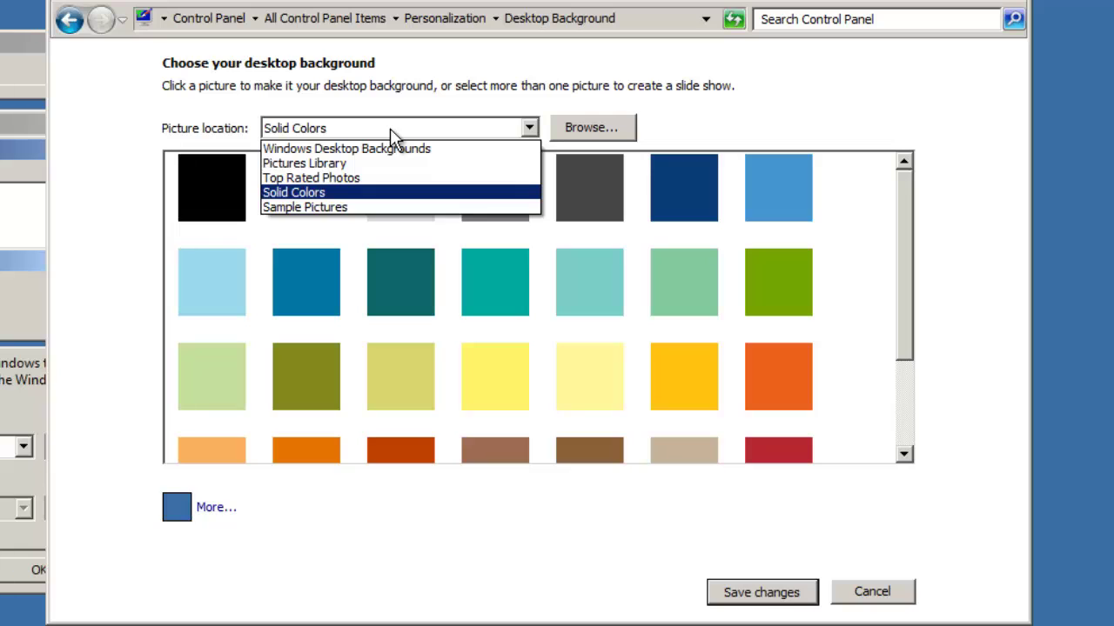
{"action": "left_click", "coordinate": [386, 148]}
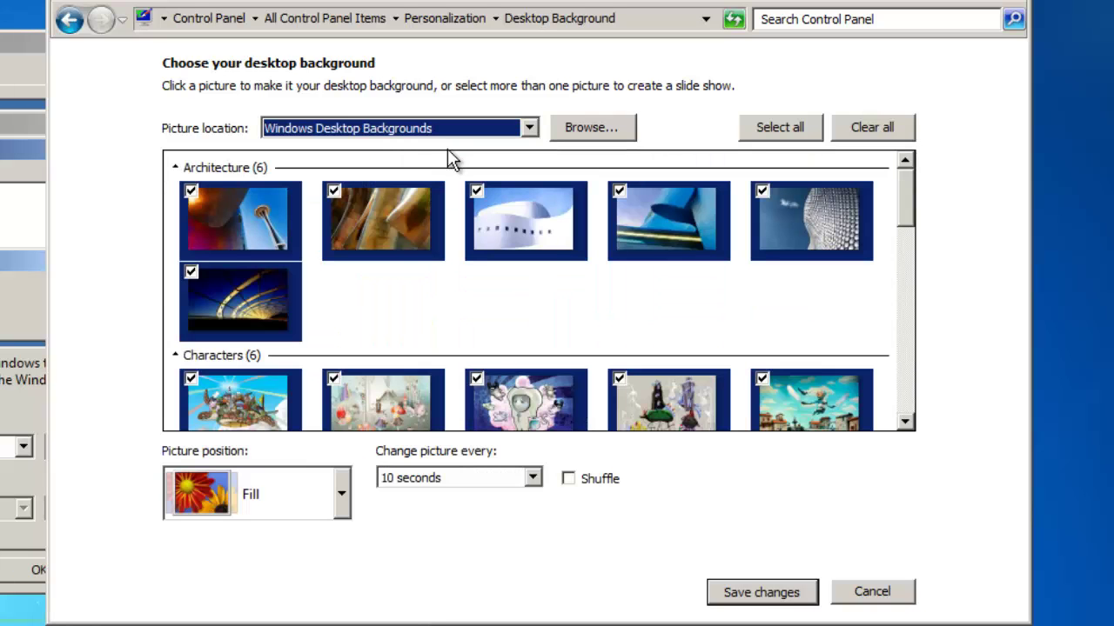
{"action": "left_click", "coordinate": [855, 128]}
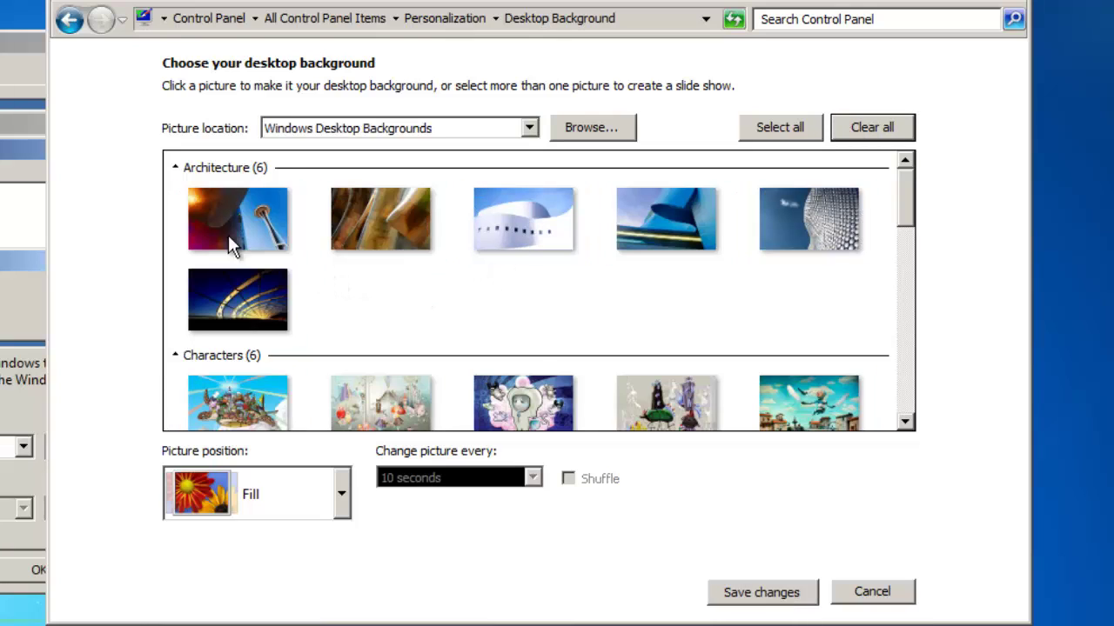
{"action": "left_click", "coordinate": [190, 193]}
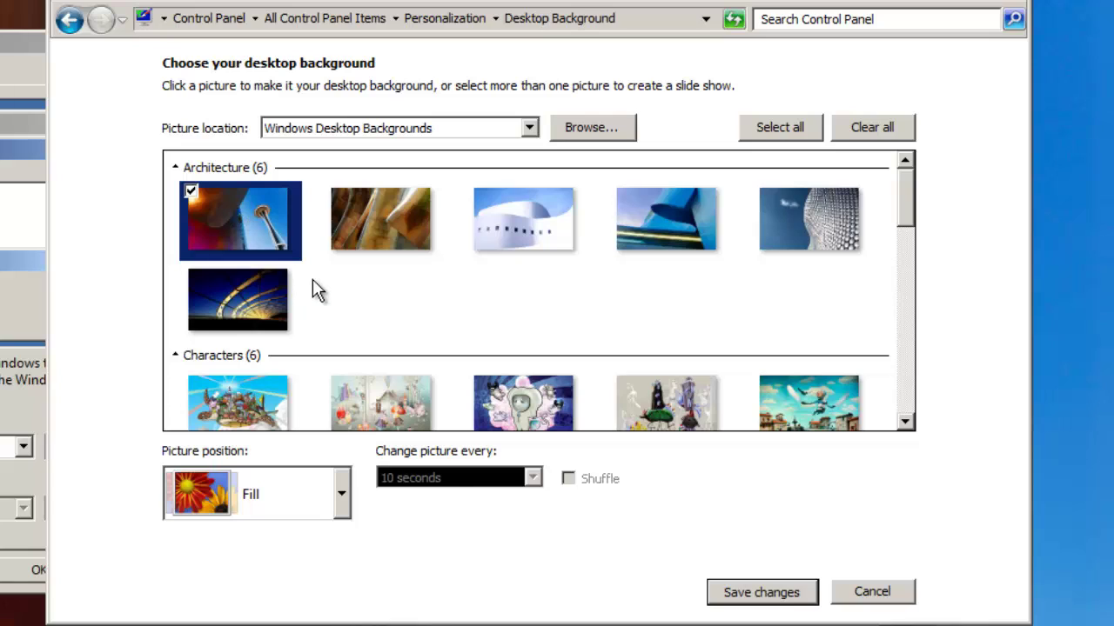
- Set the picture position to Stretch and save the changes
{"action": "left_click", "coordinate": [341, 493]}
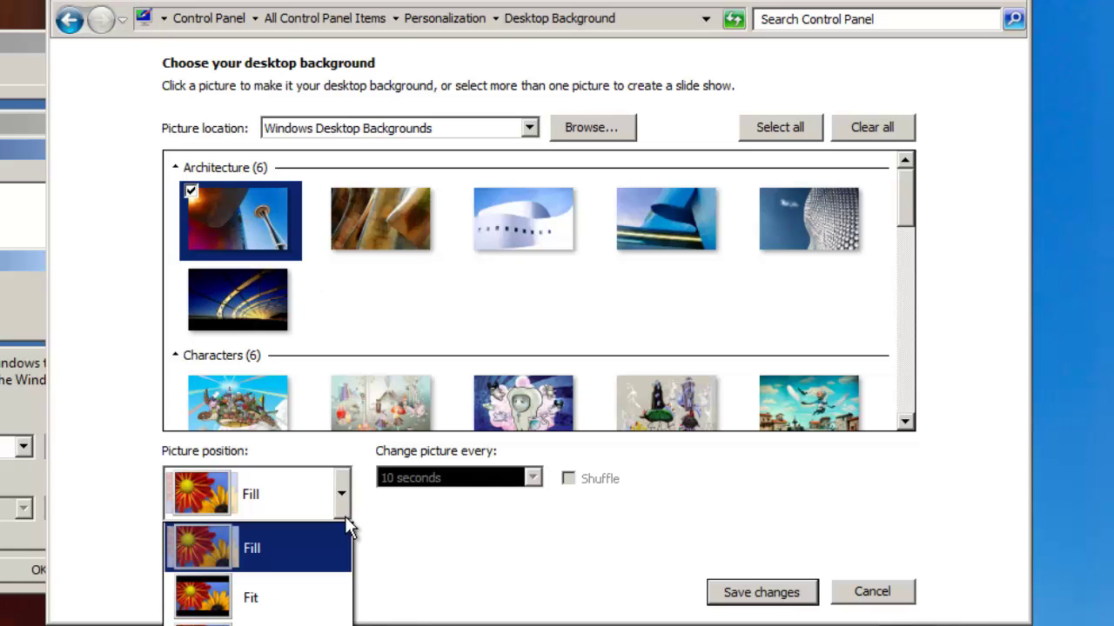
{"action": "key", "text": "Down"}
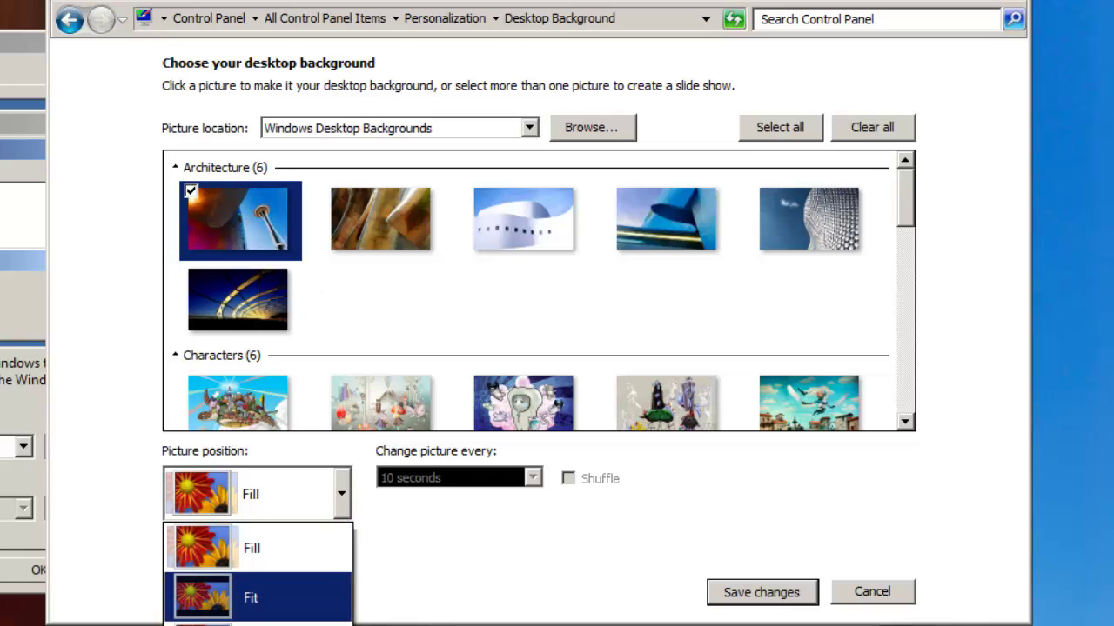
{"action": "key", "text": "Down"}
{"action": "key", "text": "Return"}
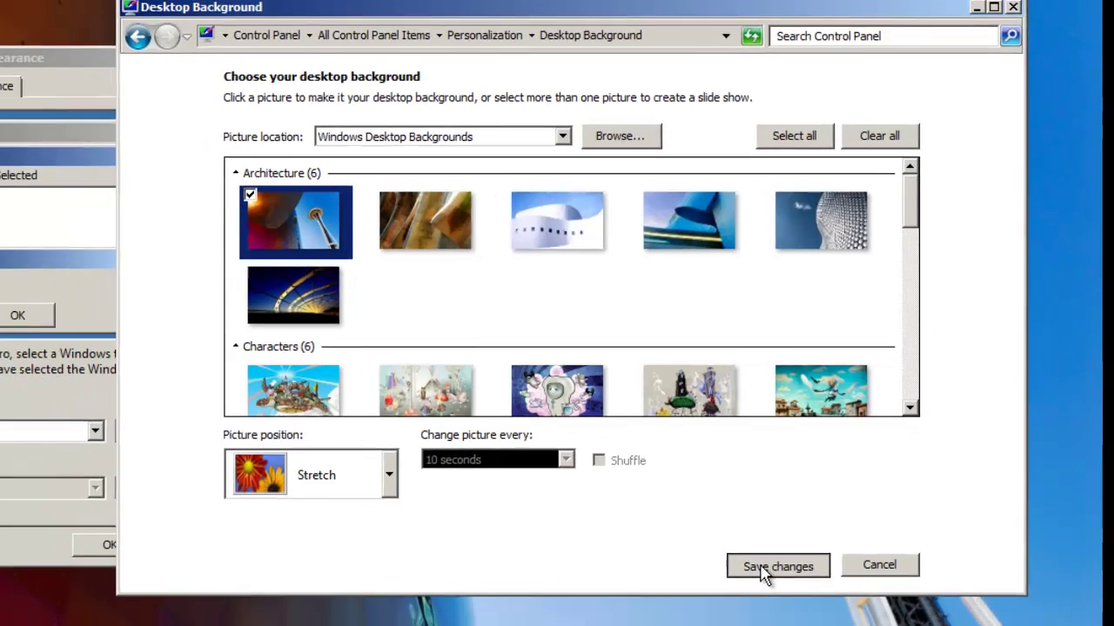
{"action": "left_click", "coordinate": [745, 595]}
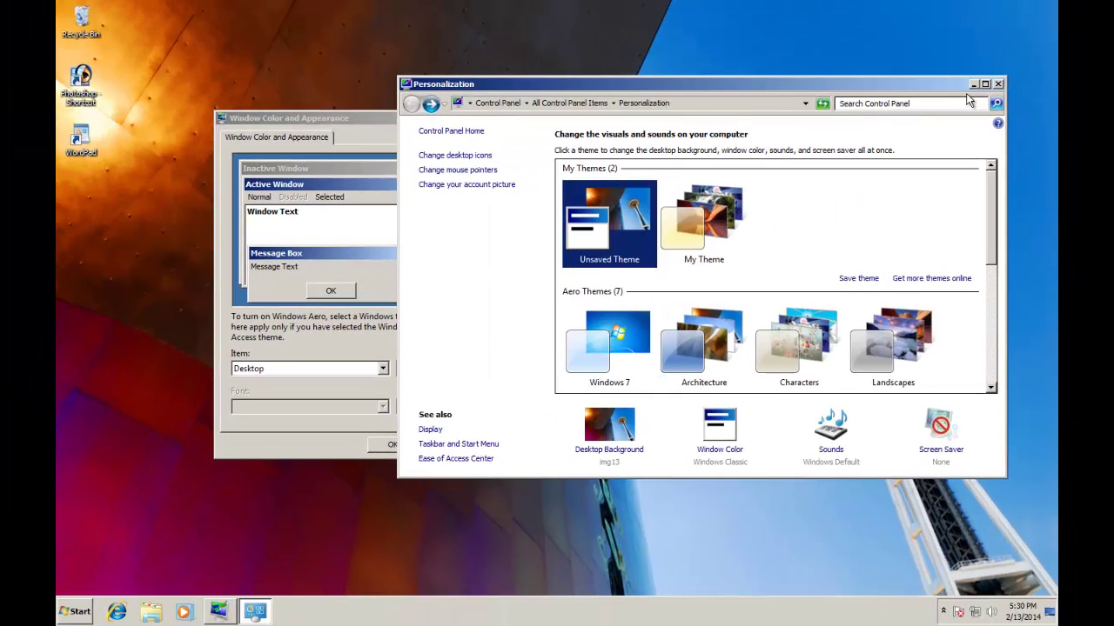
- Close Personalization and set the Desktop's Color 1 to bright green, applied
{"action": "left_click", "coordinate": [993, 85]}
{"action": "left_click", "coordinate": [460, 369]}
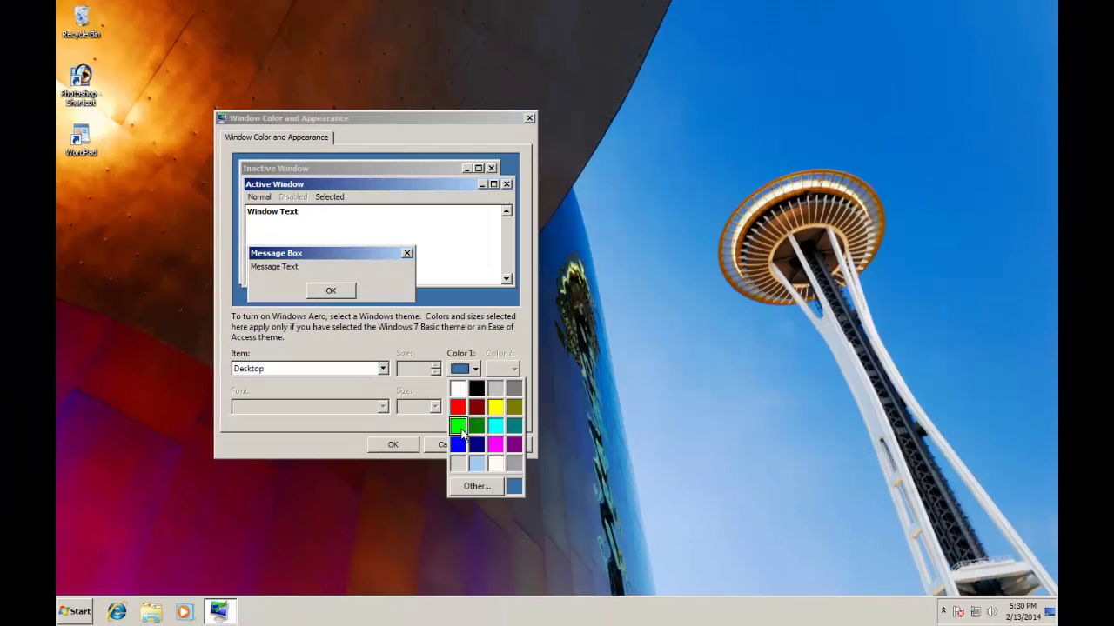
{"action": "left_click", "coordinate": [458, 425]}
{"action": "left_click", "coordinate": [505, 445]}
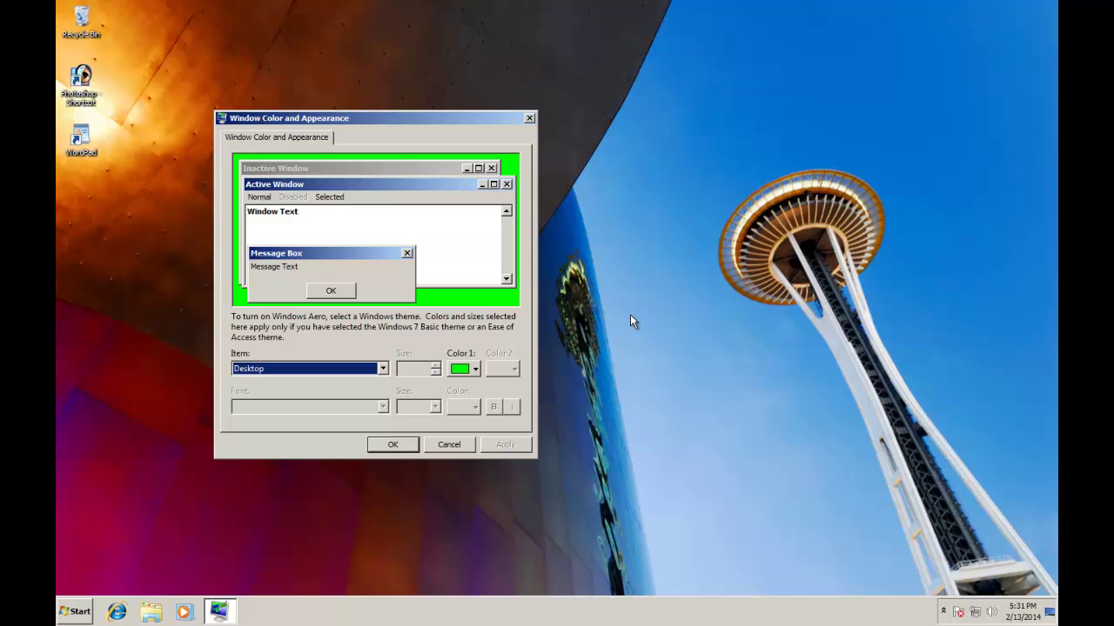
{"action": "right_click", "coordinate": [631, 315]}
- Make the orange Chrysanthemum from Pictures Library the only wallpaper, centred, and save
{"action": "left_click", "coordinate": [671, 451]}
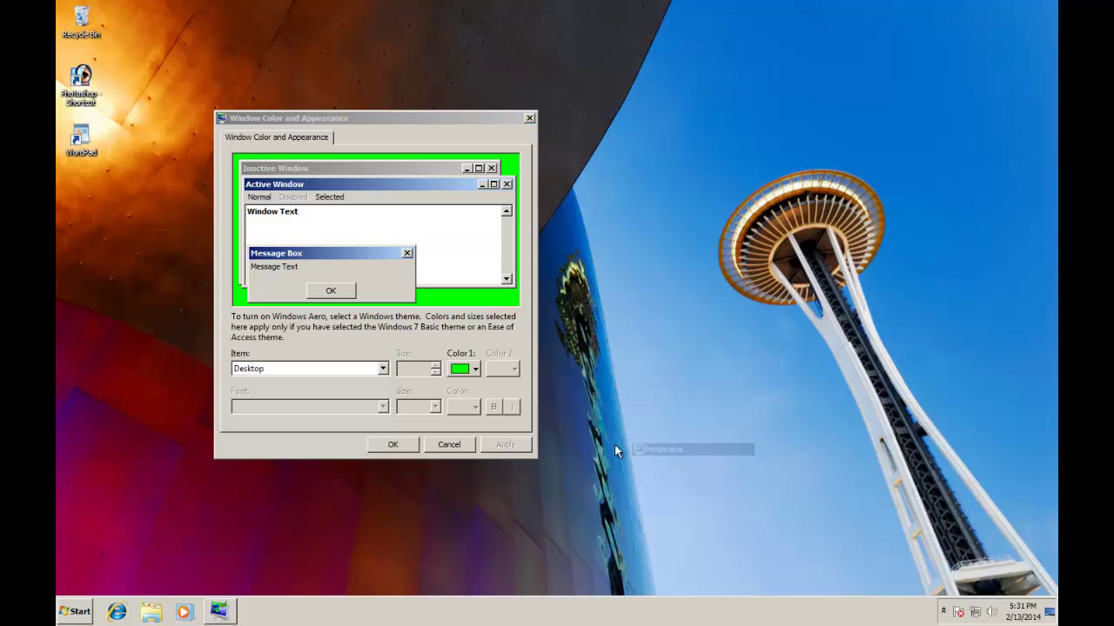
{"action": "left_click", "coordinate": [604, 429]}
{"action": "left_click", "coordinate": [613, 171]}
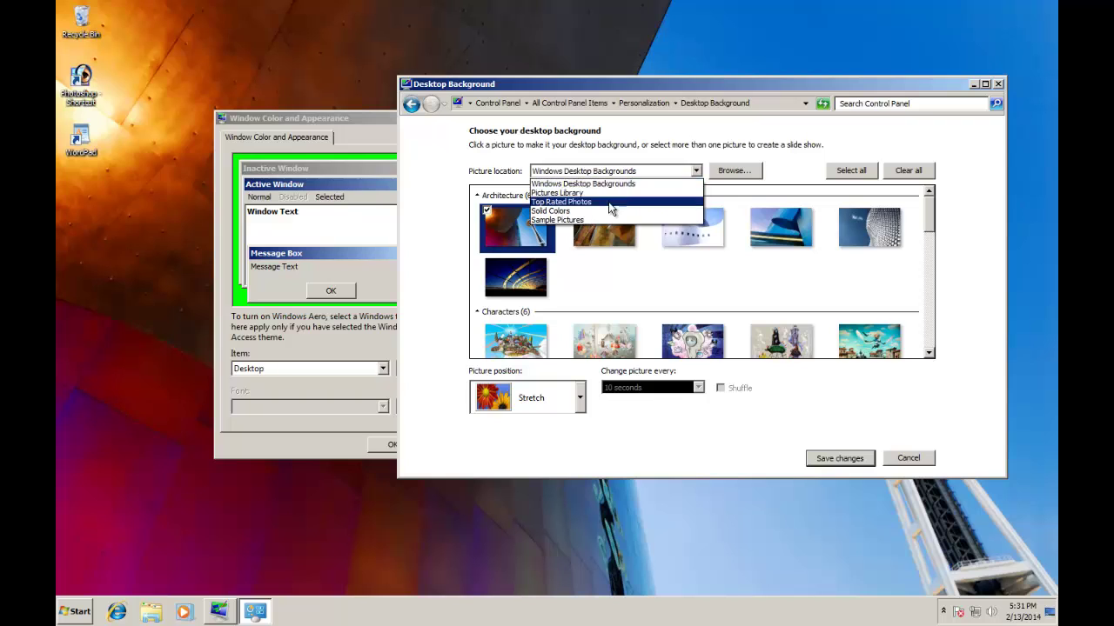
{"action": "left_click", "coordinate": [613, 202]}
{"action": "left_click", "coordinate": [904, 174]}
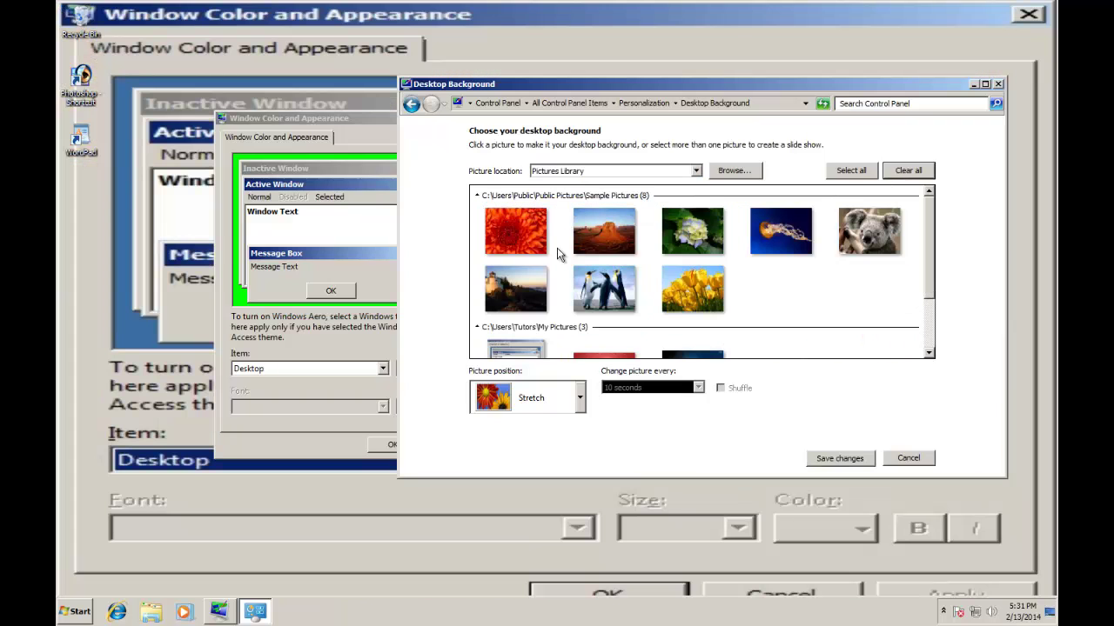
{"action": "left_click", "coordinate": [488, 213]}
{"action": "left_click", "coordinate": [505, 396]}
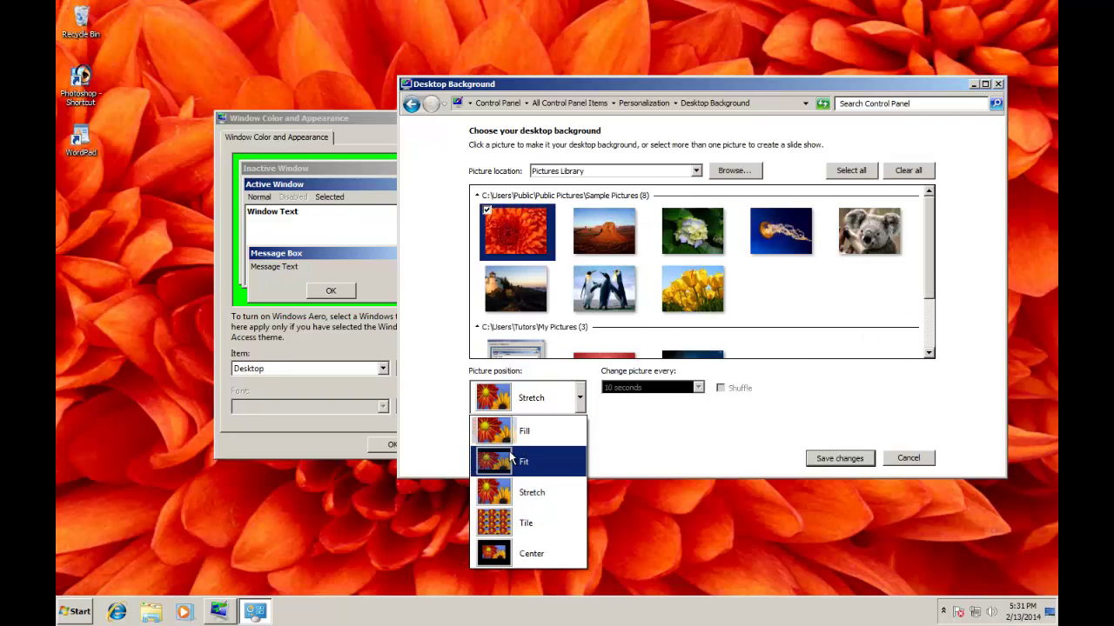
{"action": "left_click", "coordinate": [522, 553]}
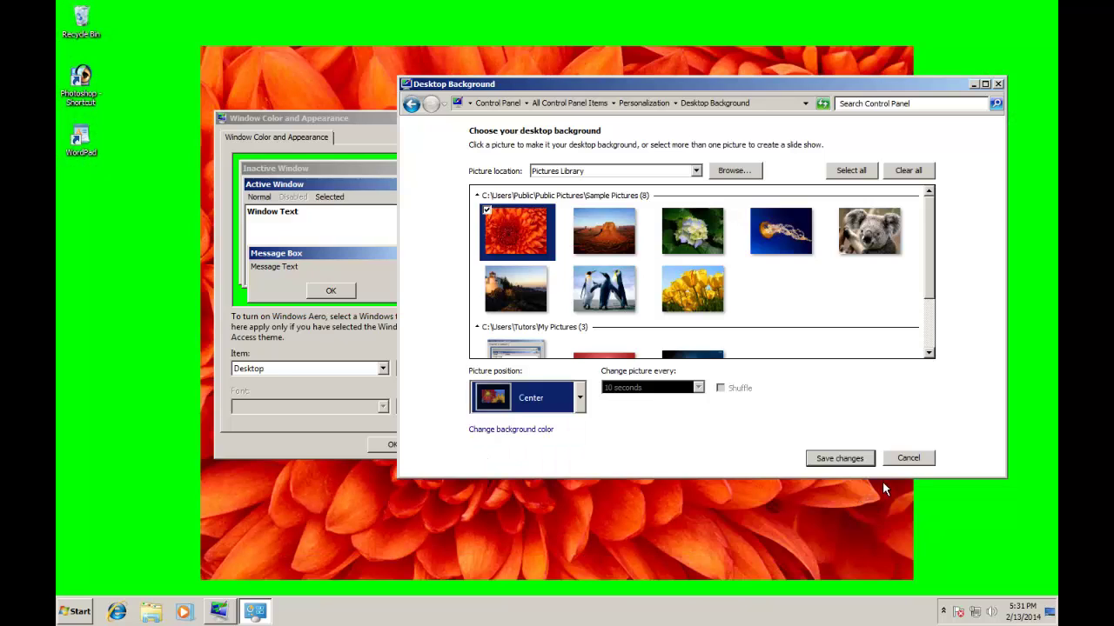
{"action": "left_click", "coordinate": [834, 461]}
- Close both settings windows, then reopen Desktop Background showing the Solid Colors backgrounds
{"action": "left_click", "coordinate": [998, 84]}
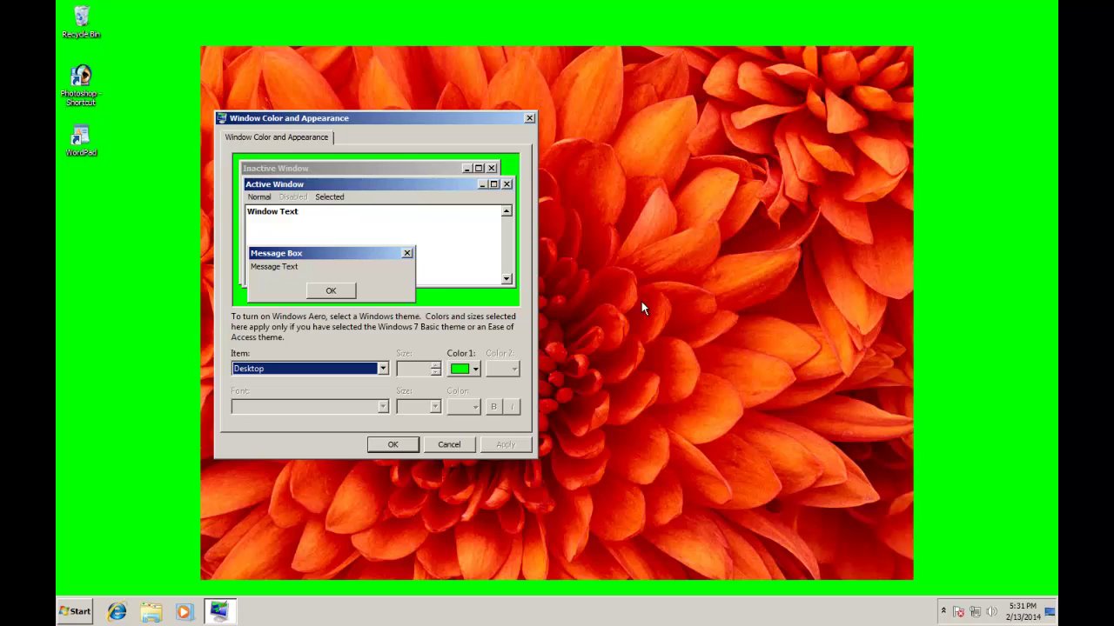
{"action": "key", "text": "Escape"}
{"action": "right_click", "coordinate": [530, 285]}
{"action": "left_click", "coordinate": [558, 418]}
{"action": "left_click", "coordinate": [598, 421]}
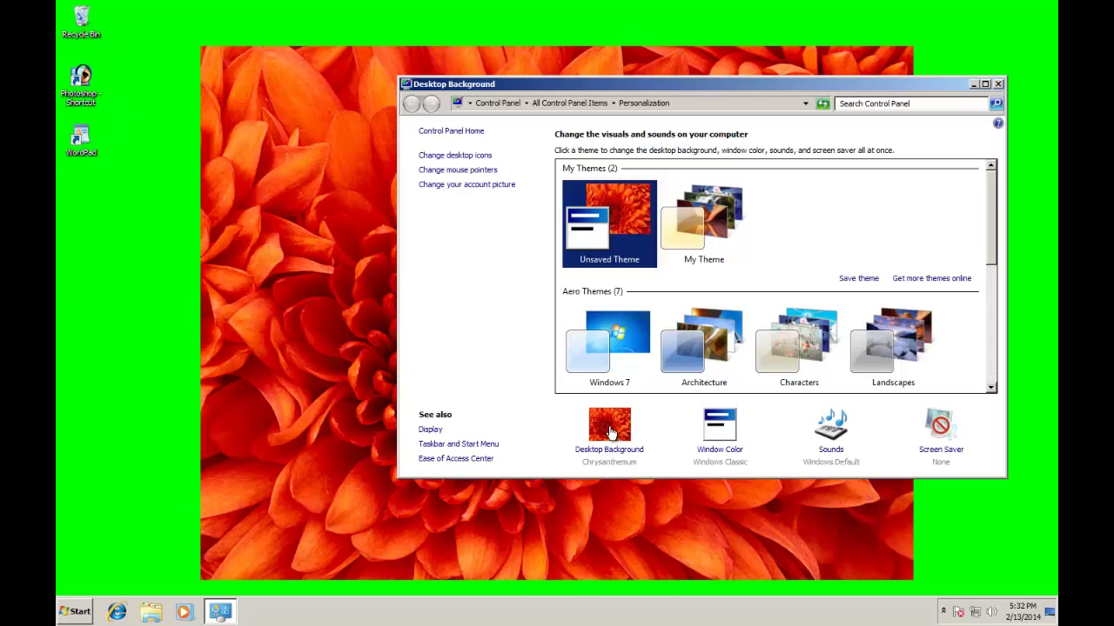
{"action": "left_click", "coordinate": [609, 172]}
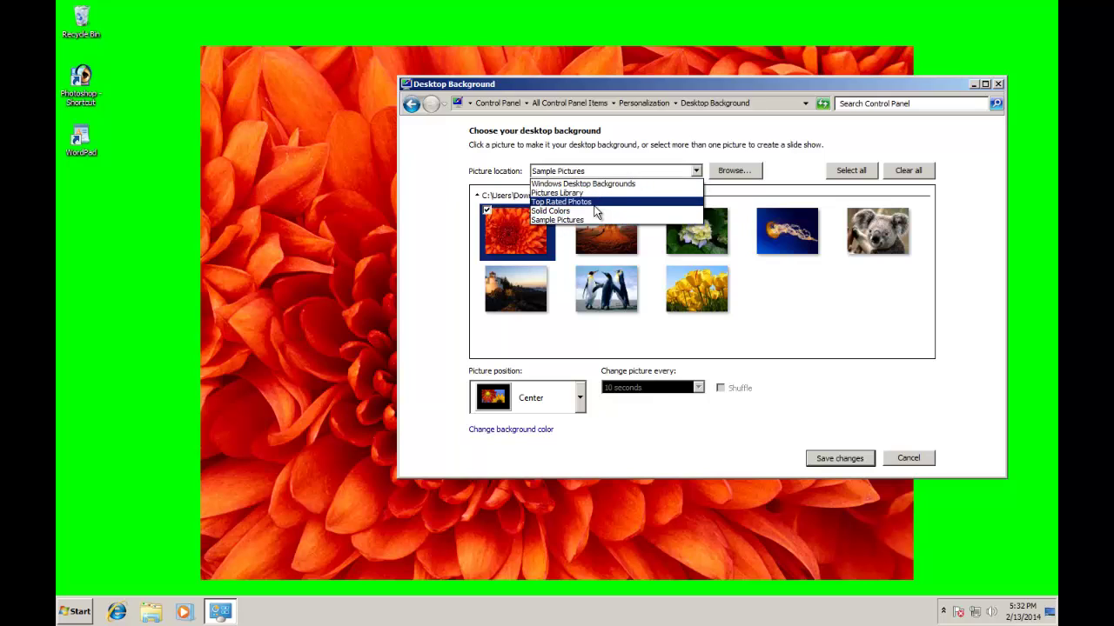
{"action": "left_click", "coordinate": [597, 211]}
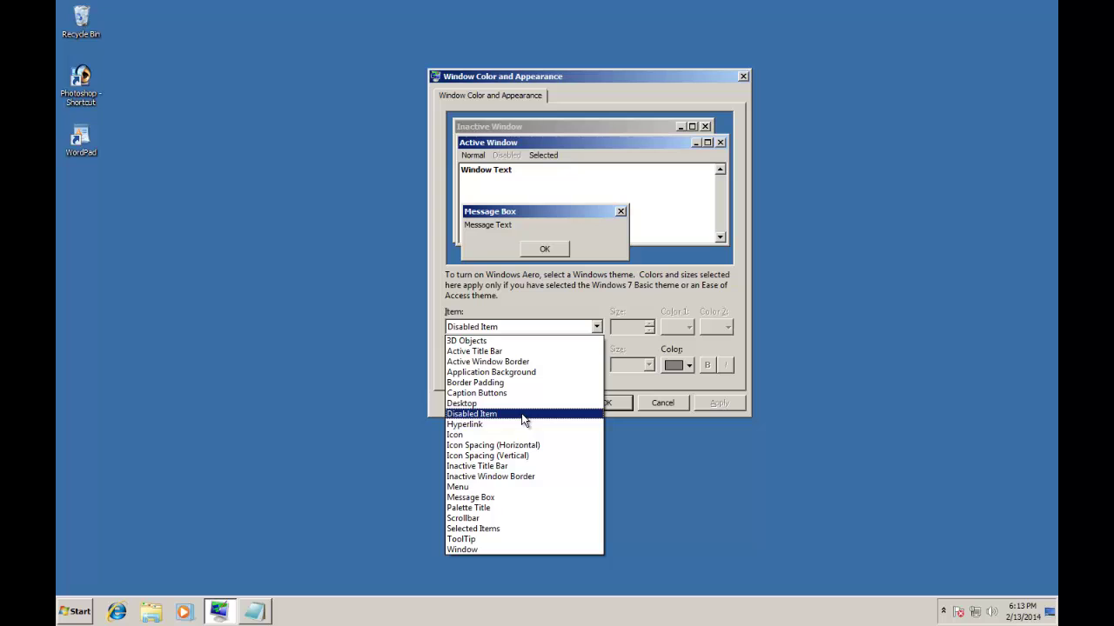
- With Disabled Item selected, open Notepad and view the greyed commands in its Edit menu
{"action": "left_click", "coordinate": [523, 420]}
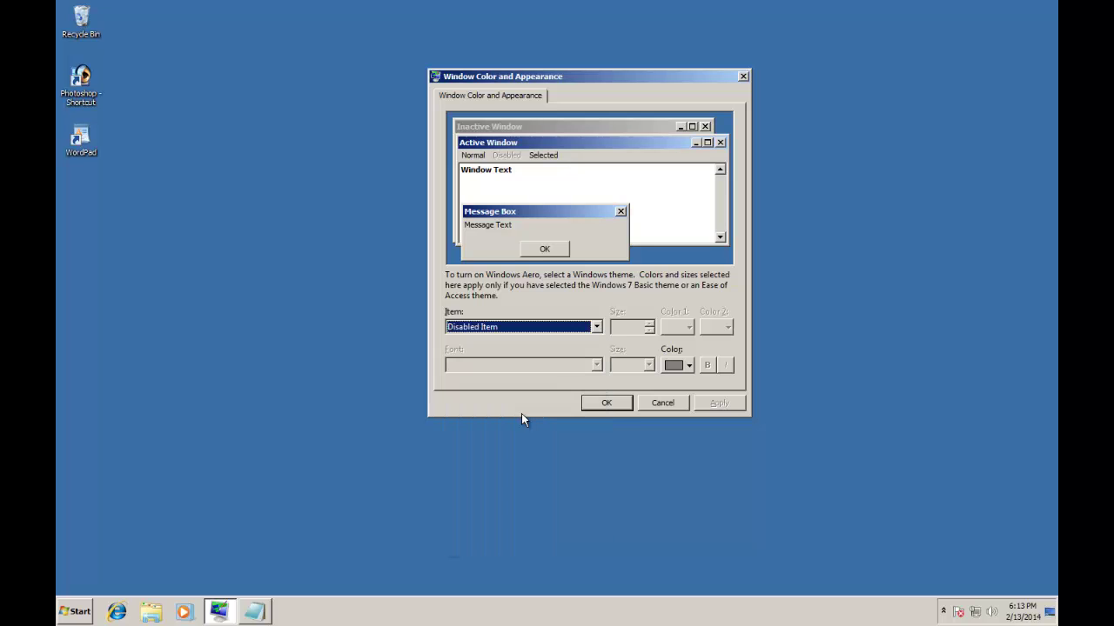
{"action": "left_click", "coordinate": [252, 613]}
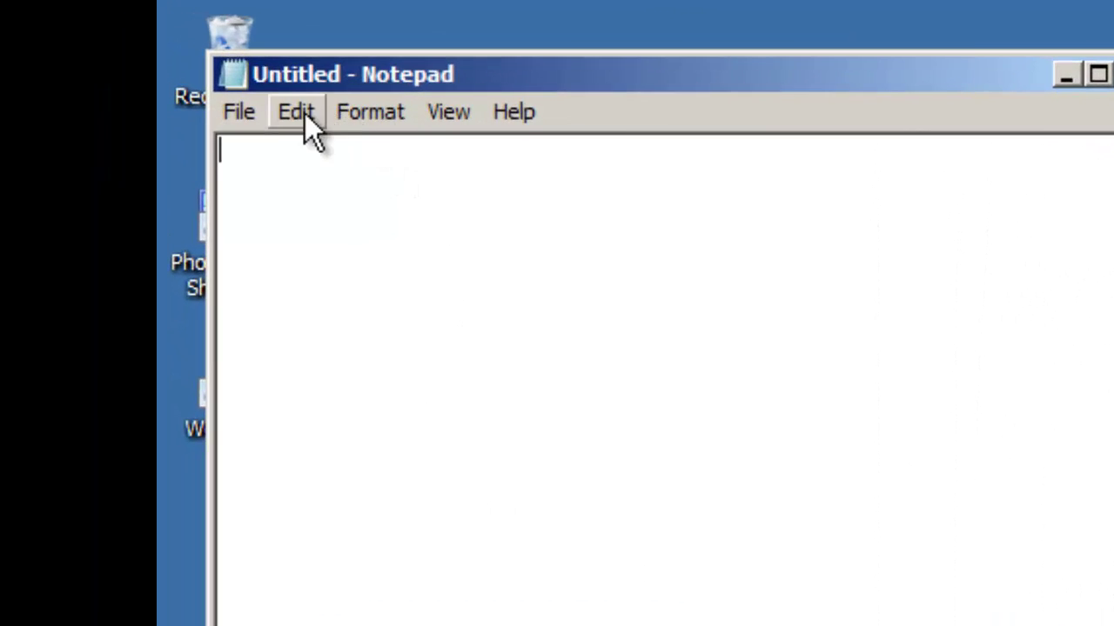
{"action": "left_click", "coordinate": [248, 94]}
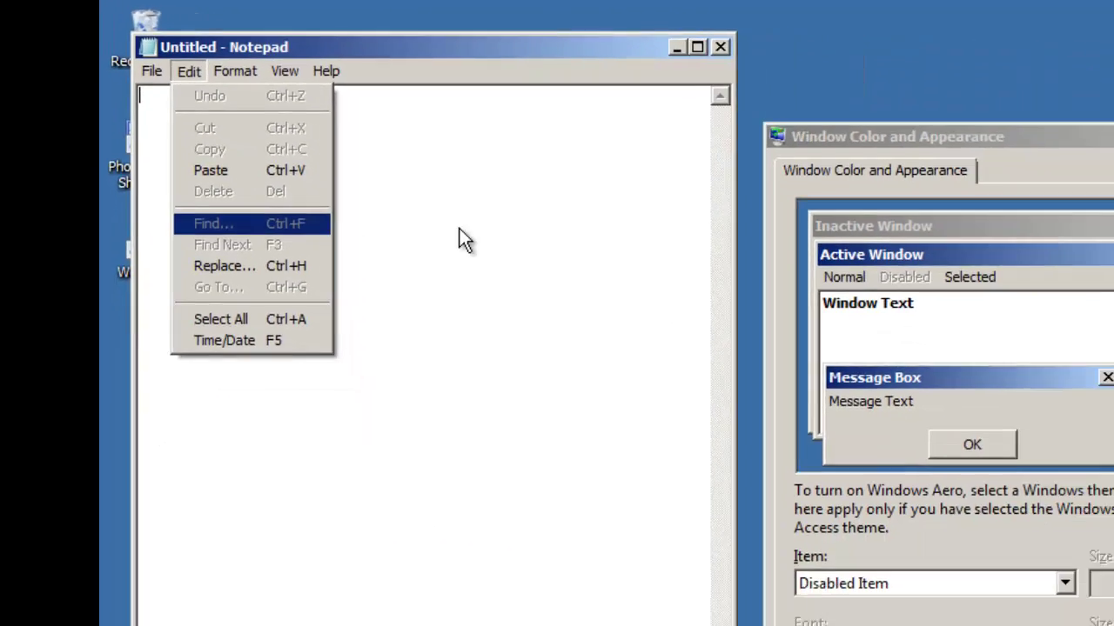
{"action": "left_click", "coordinate": [458, 237]}
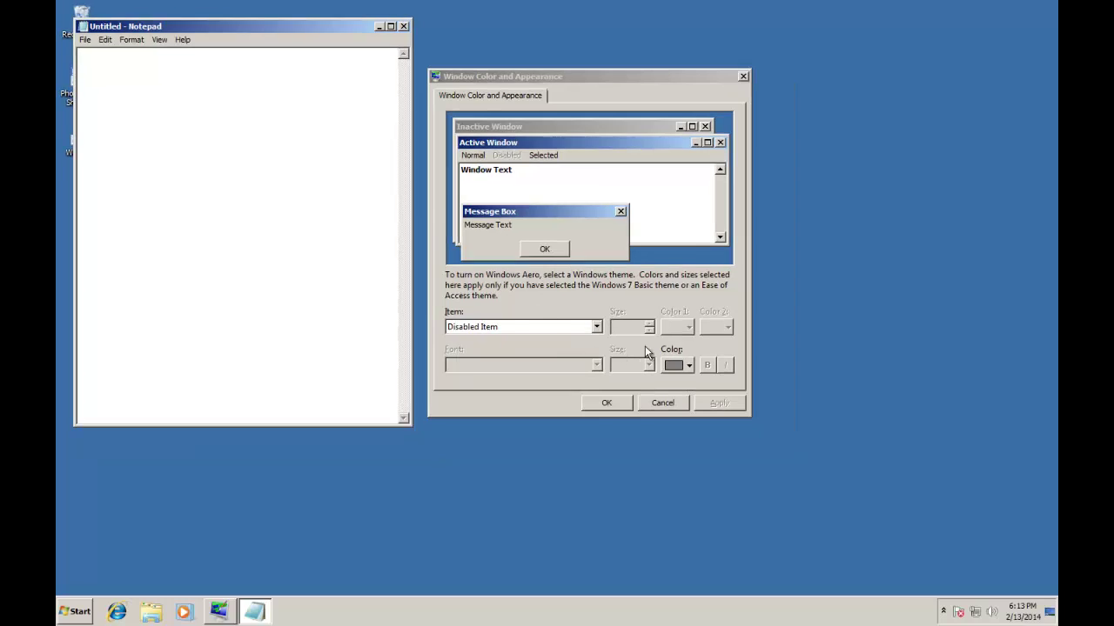
- Set Disabled Item colour to dark green, apply it, and recheck Notepad's greyed commands
{"action": "left_click", "coordinate": [678, 367]}
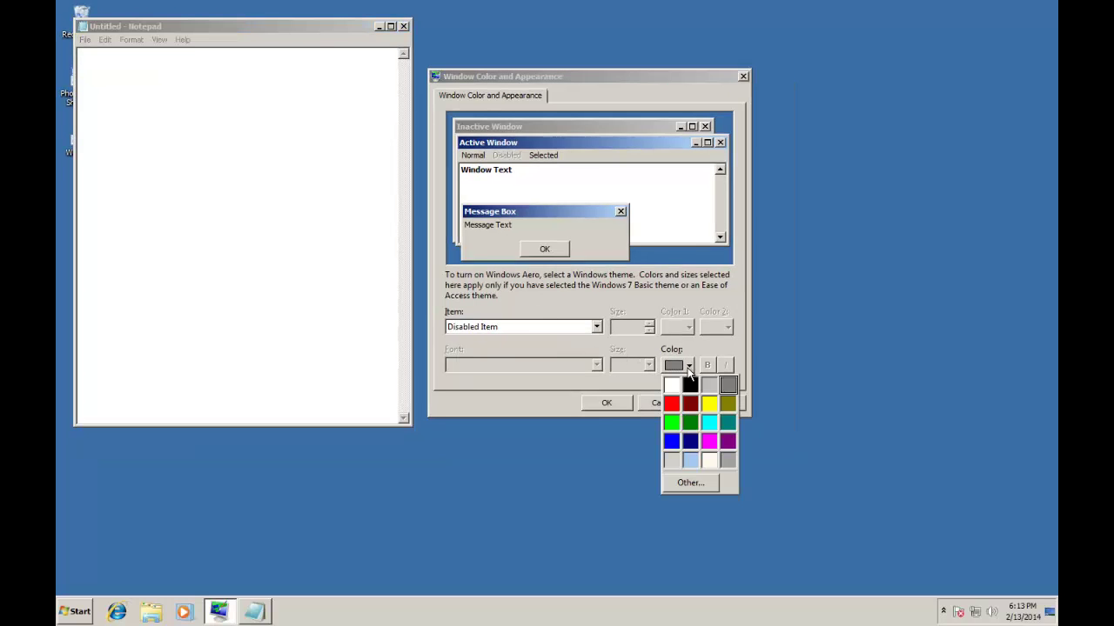
{"action": "left_click", "coordinate": [690, 423]}
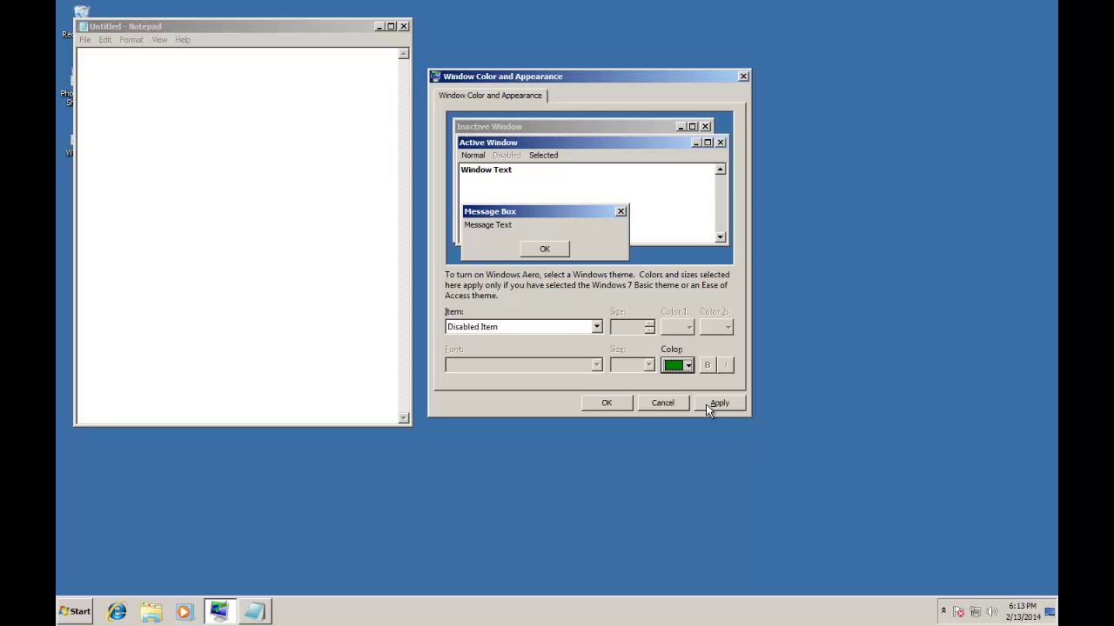
{"action": "left_click", "coordinate": [706, 404]}
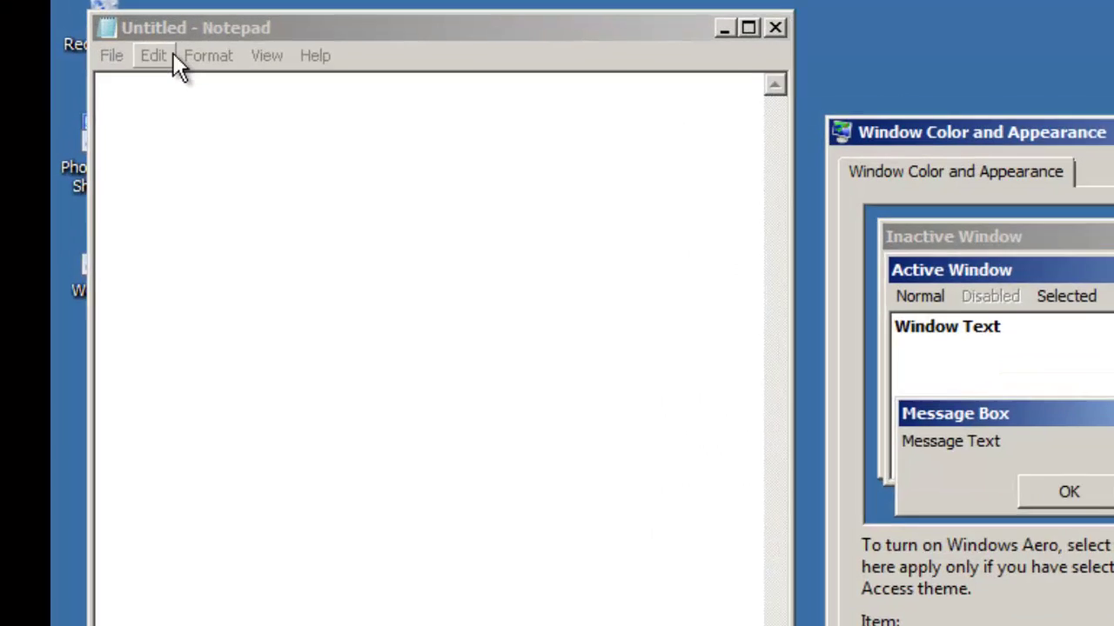
{"action": "left_click", "coordinate": [108, 40]}
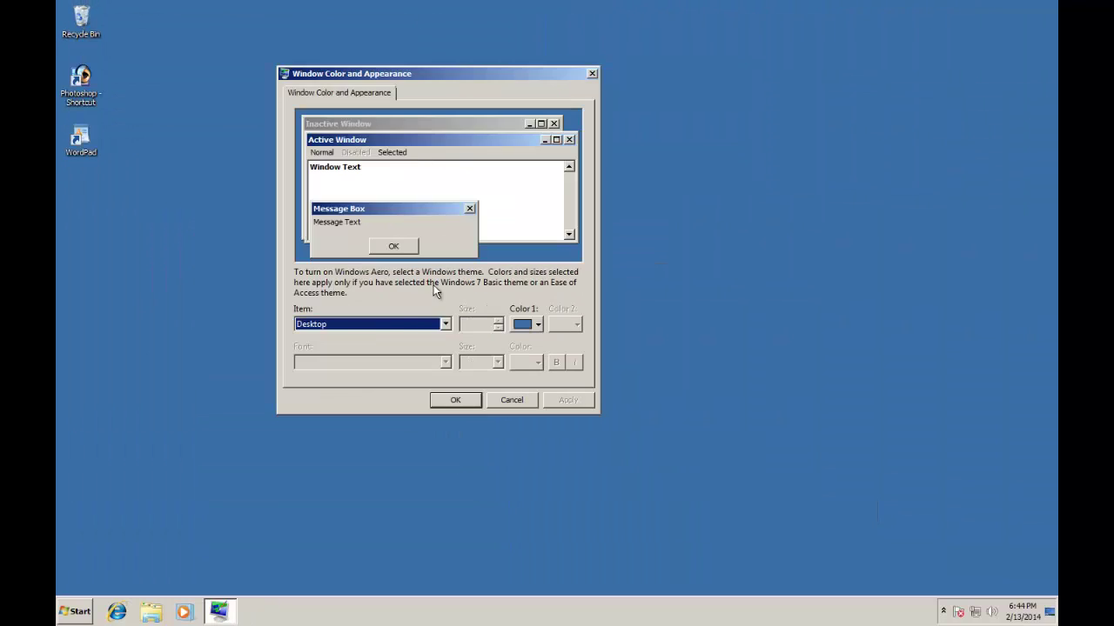
- Change the Hyperlink item's colour from dark blue to red and apply it
{"action": "left_click", "coordinate": [409, 325]}
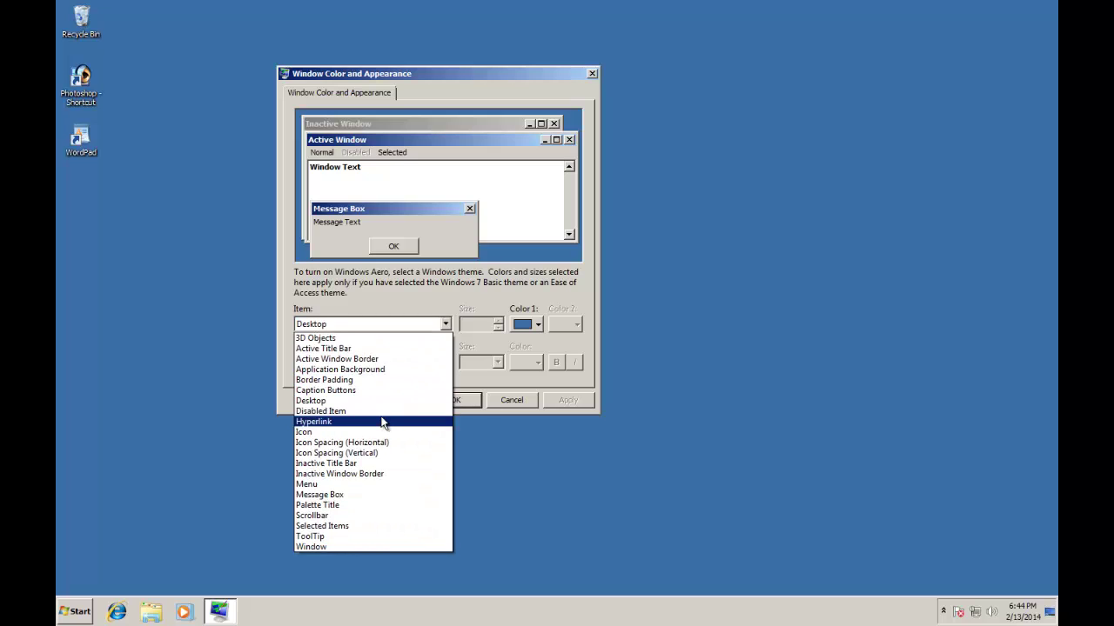
{"action": "left_click", "coordinate": [381, 423]}
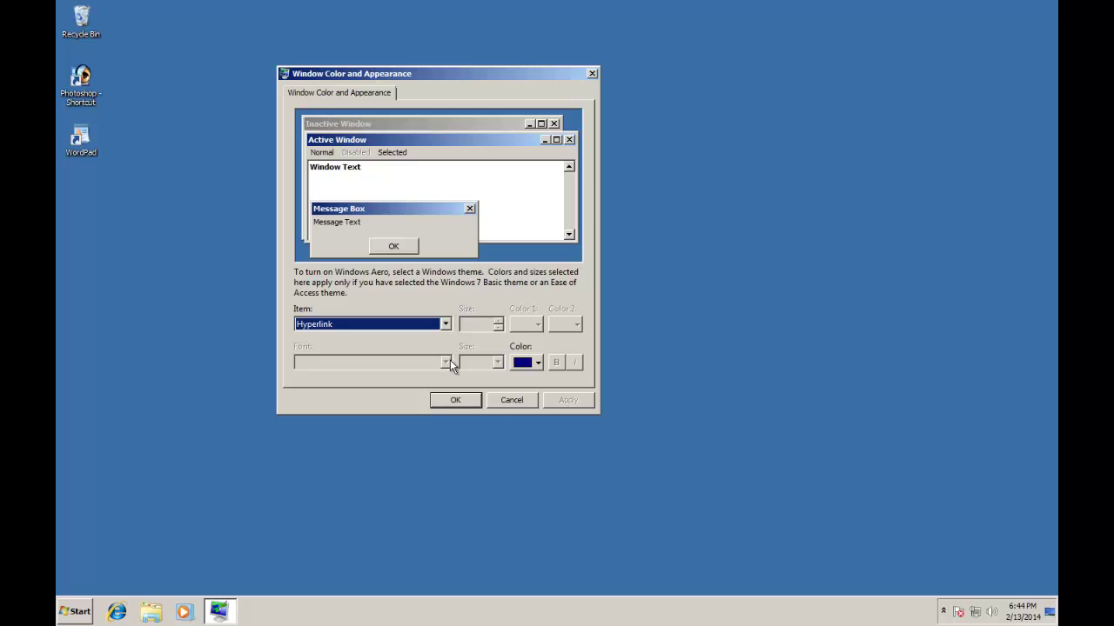
{"action": "left_click", "coordinate": [539, 362]}
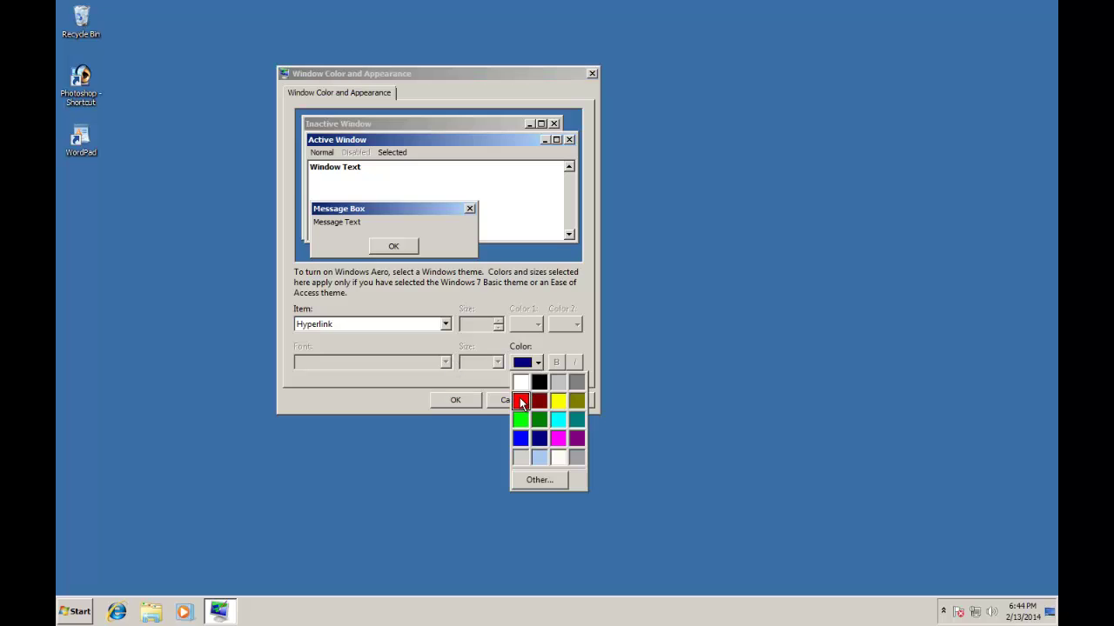
{"action": "left_click", "coordinate": [521, 401]}
{"action": "left_click", "coordinate": [570, 401]}
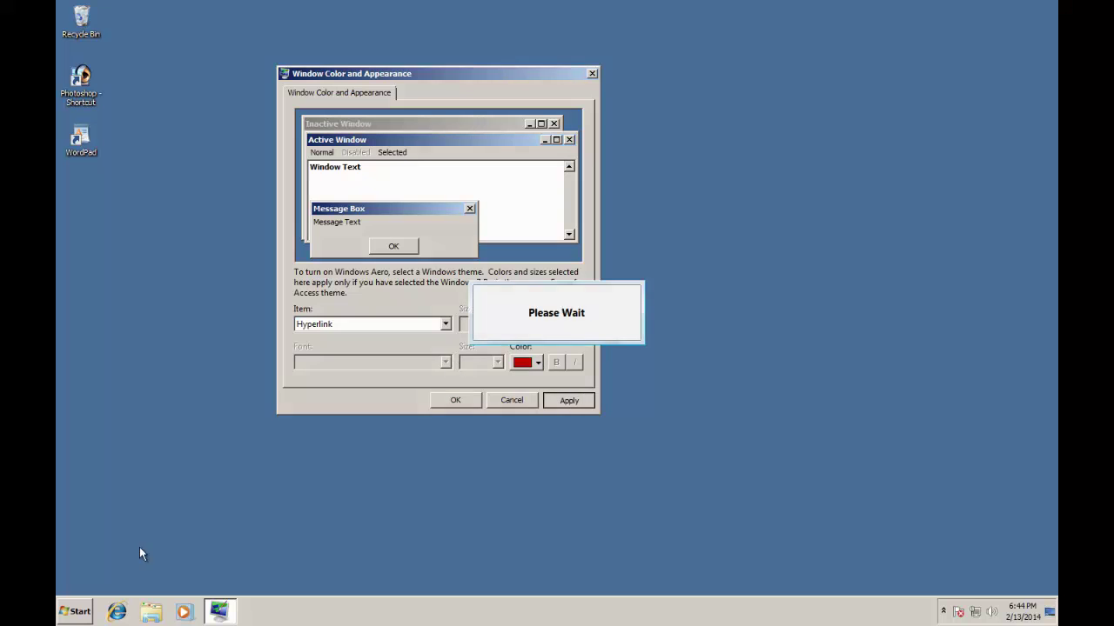
{"action": "left_click", "coordinate": [75, 612]}
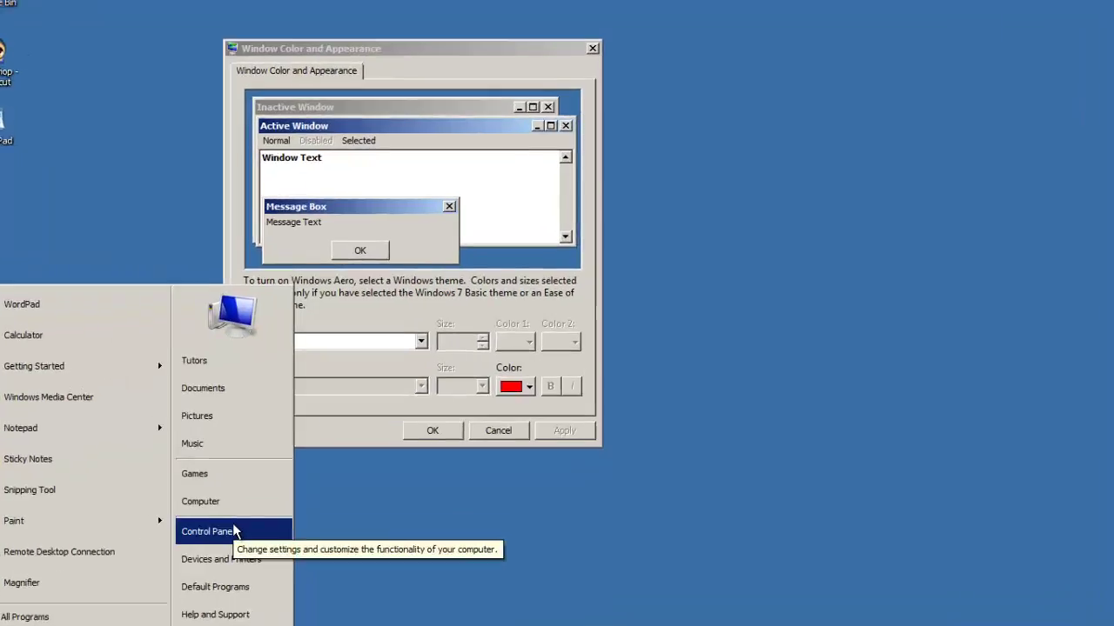
- Open Control Panel to view its item links, now shown in red
{"action": "left_click", "coordinate": [263, 486]}
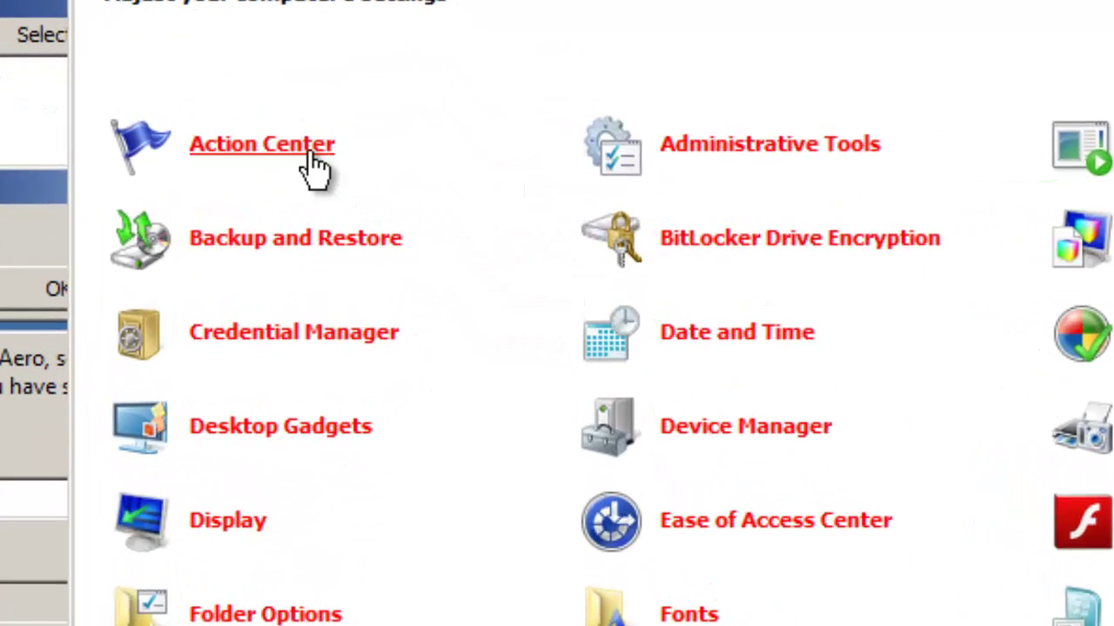